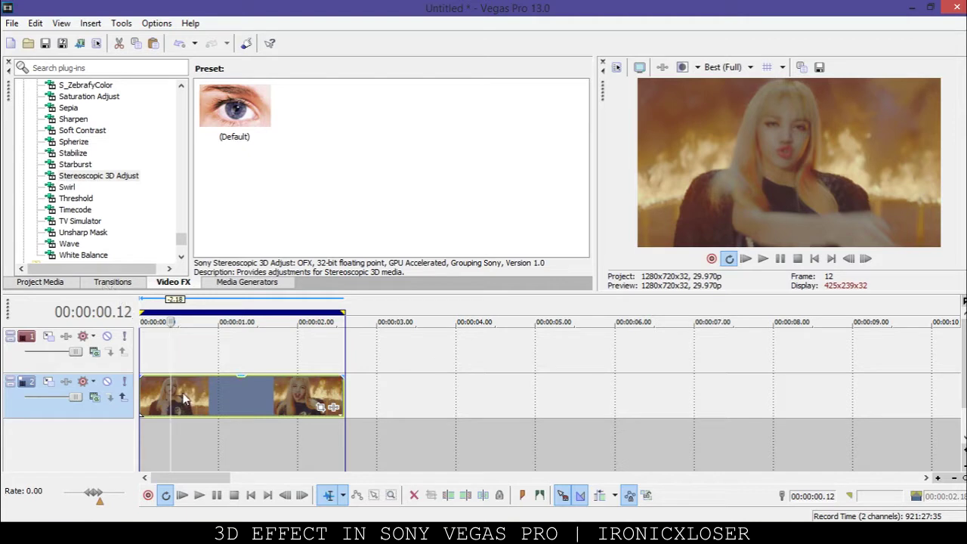
Step: Switch the project video's Stereoscopic 3D mode to Anaglyphic (red/cyan), apply it and close the dialog
scroll(219, 426, up, 2)
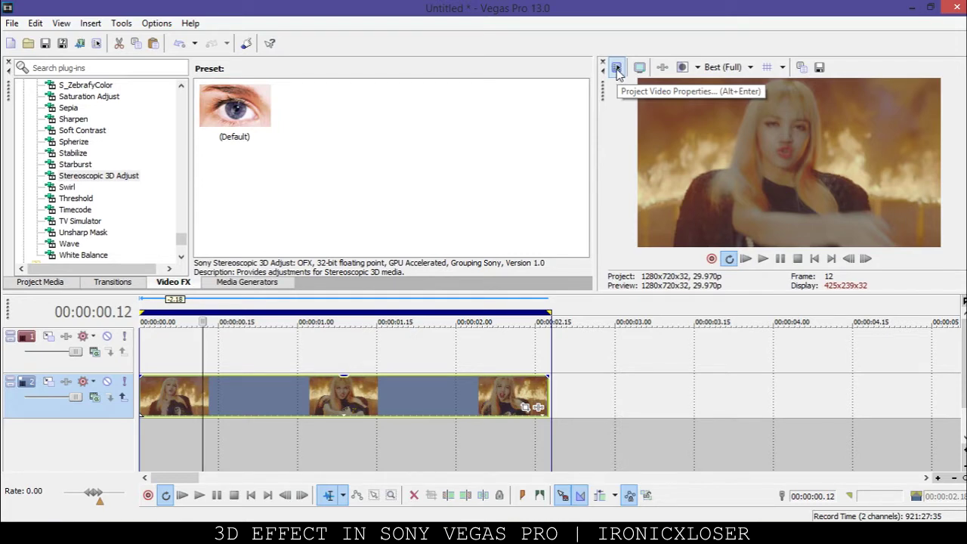
click(617, 68)
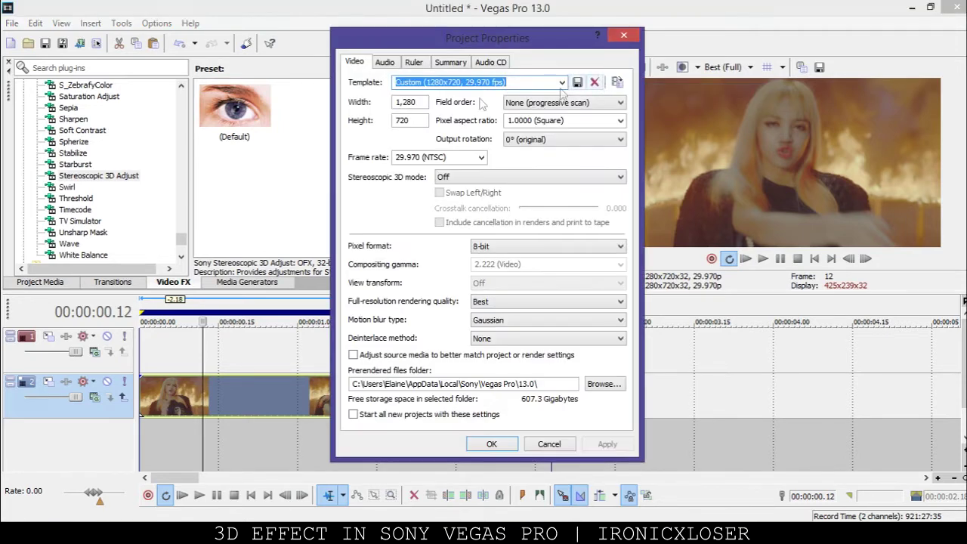
click(352, 63)
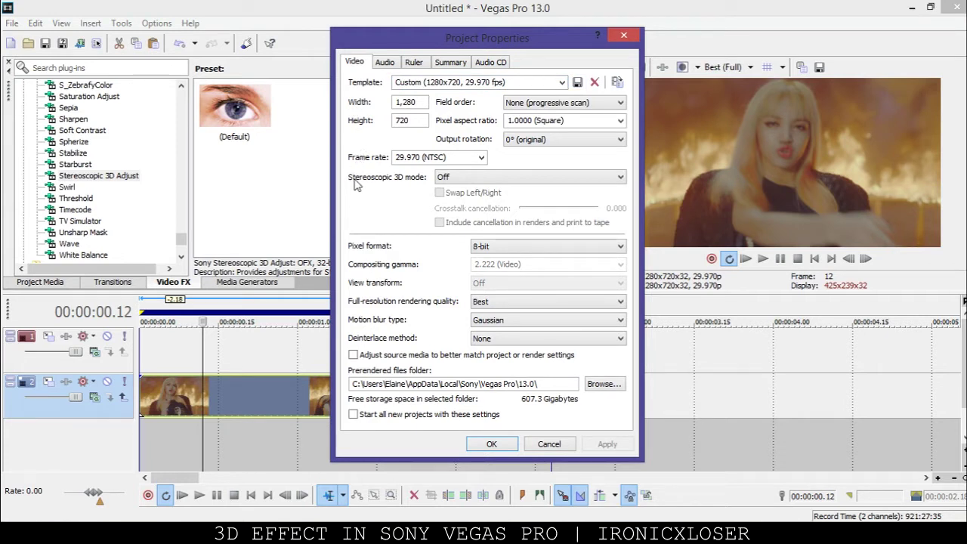
click(478, 178)
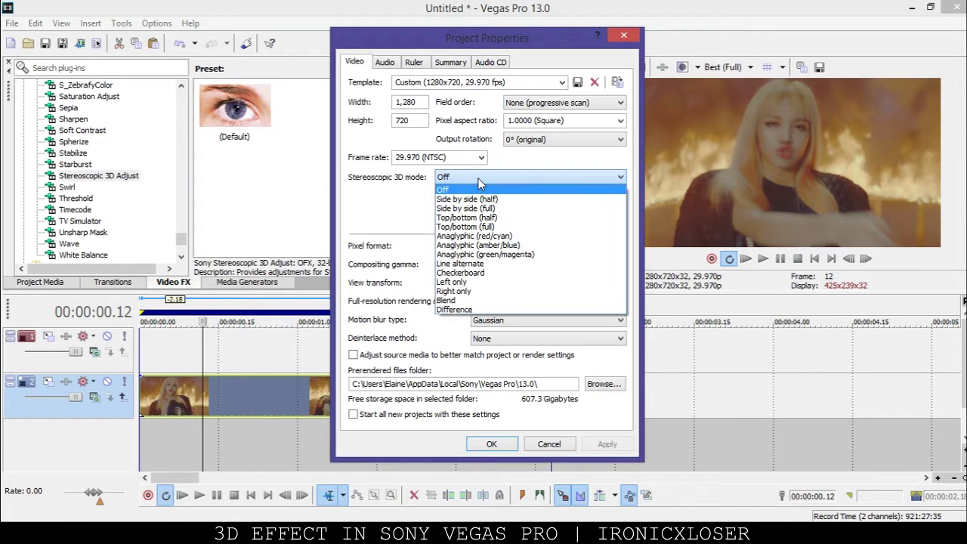
click(468, 237)
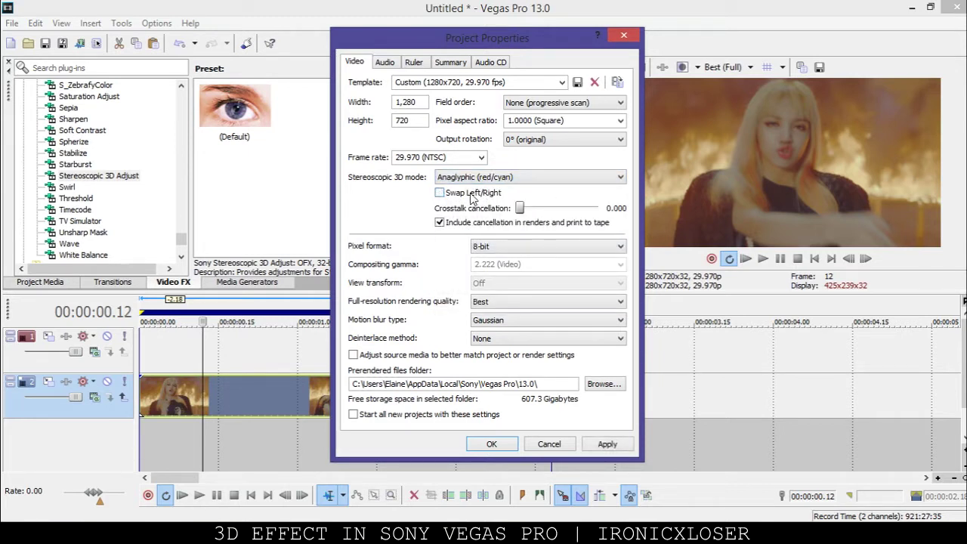
click(611, 444)
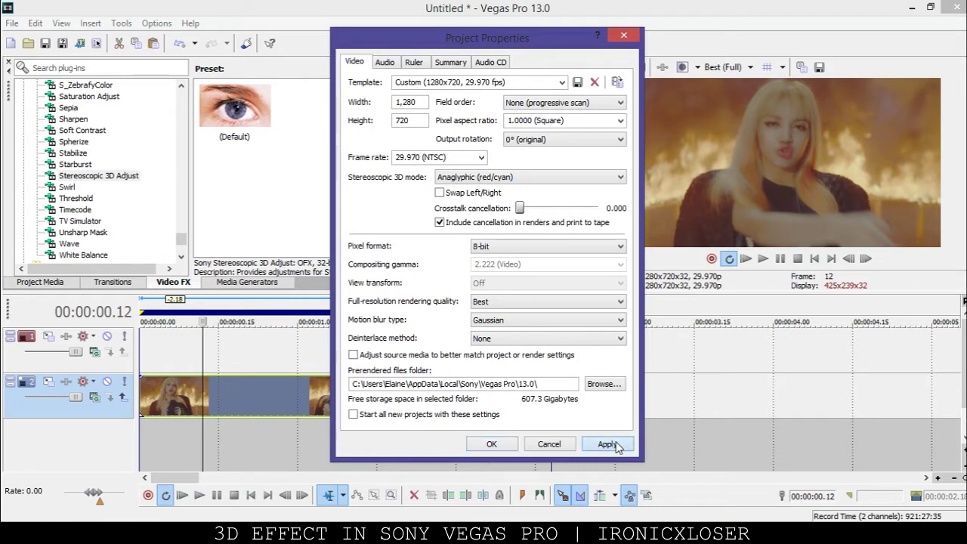
click(492, 445)
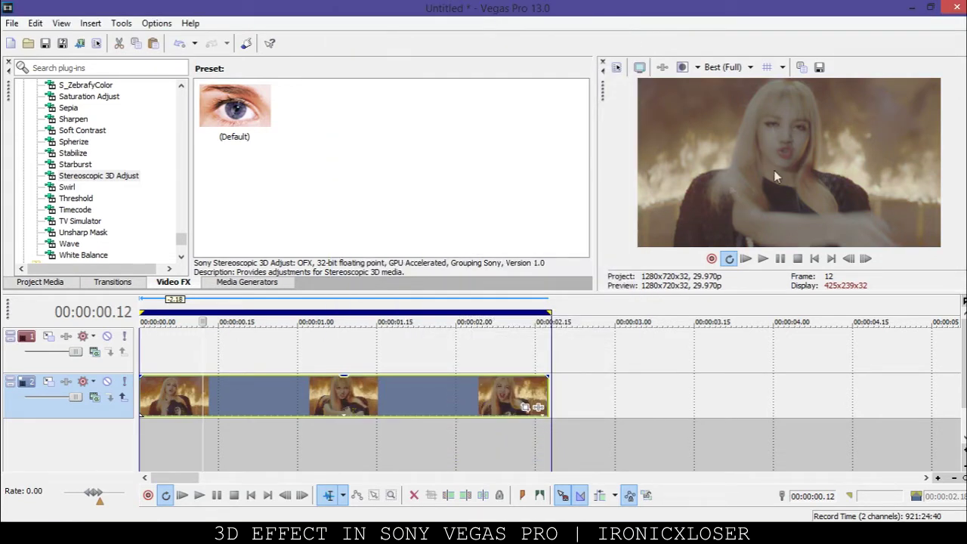
Step: Drop the default Saturation Adjust preset on track 2 and raise Low to 1.000
click(84, 97)
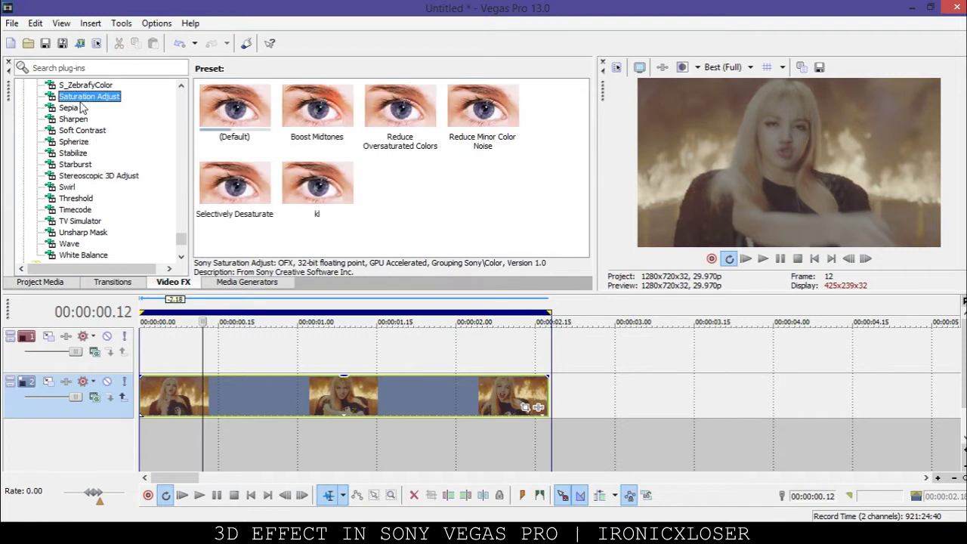
drag(223, 110, 106, 406)
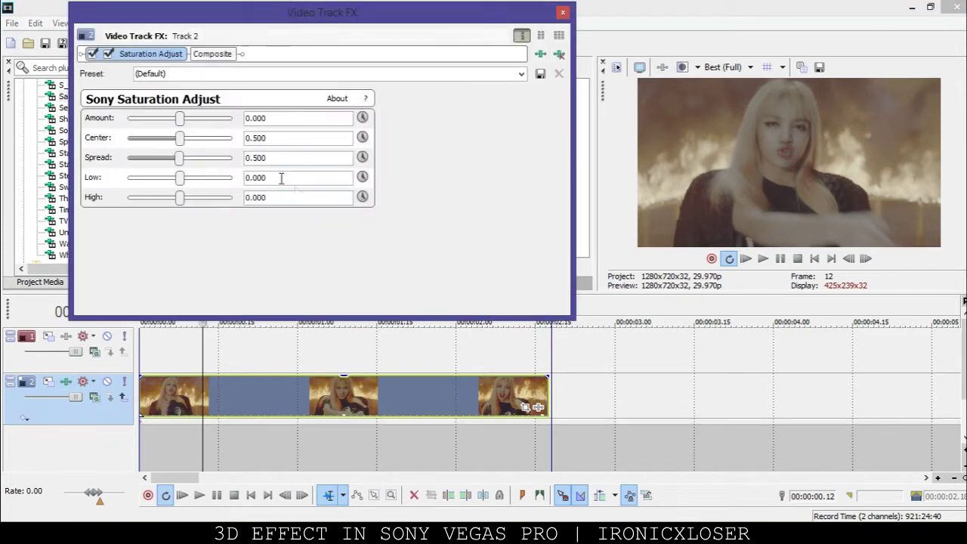
drag(179, 181, 234, 181)
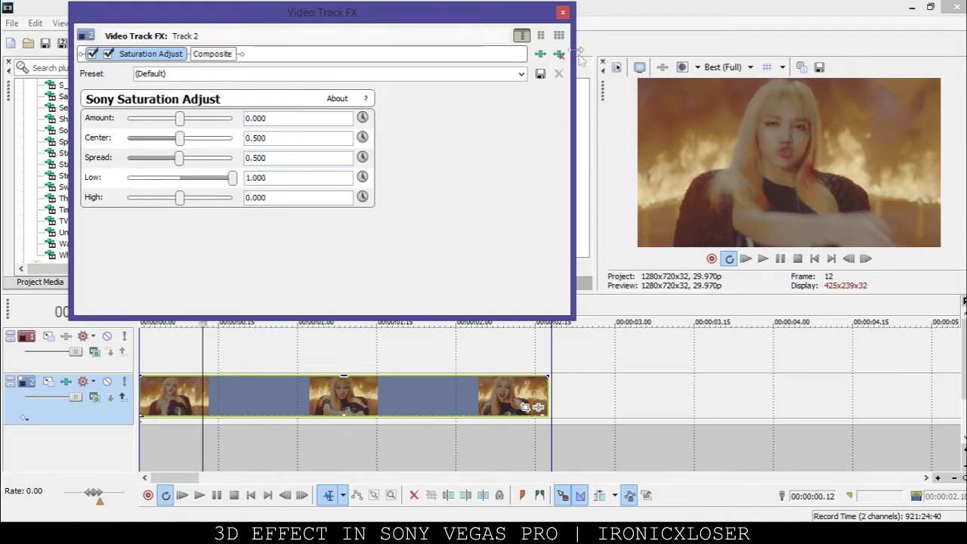
click(563, 12)
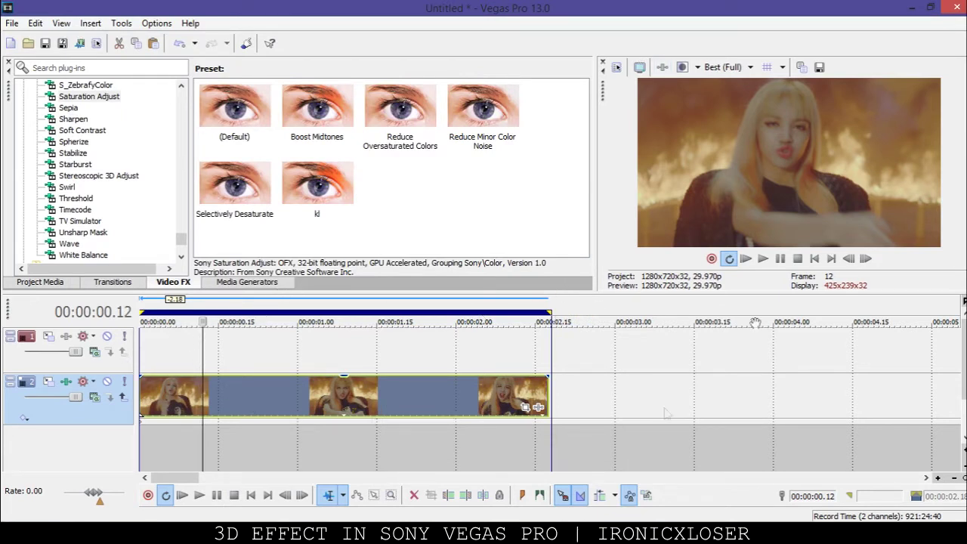
Step: Open the clip's Event Pan/Crop and move its cursor to the clip end at 00:00:02.18
click(525, 408)
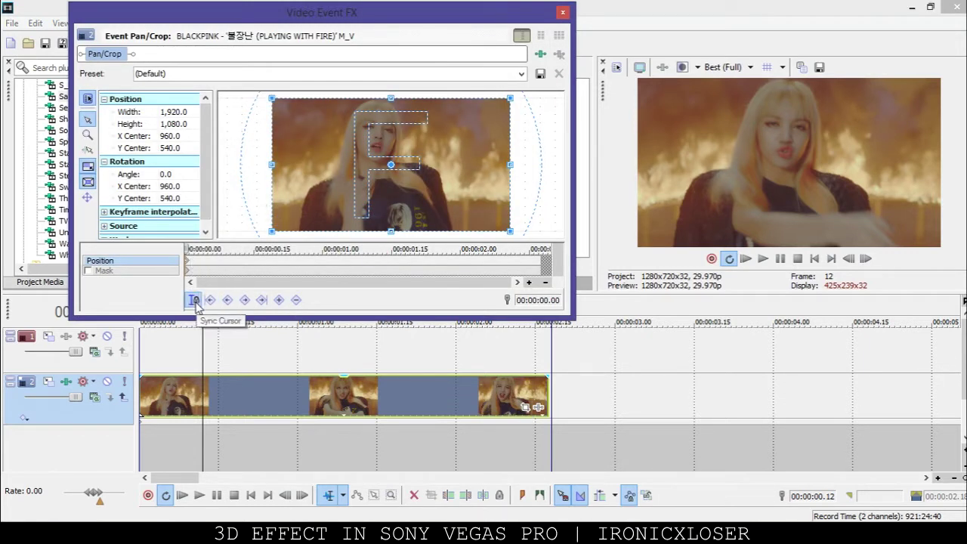
click(194, 300)
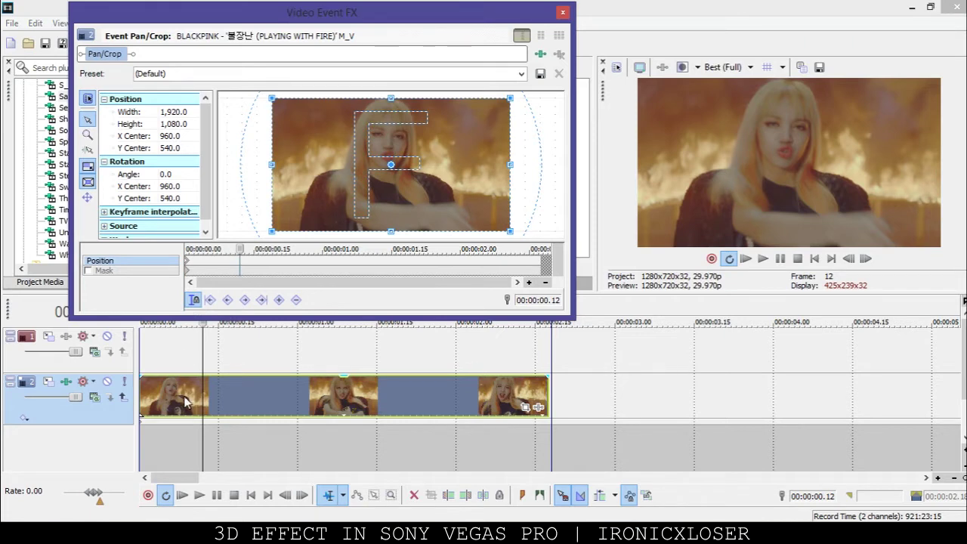
click(297, 411)
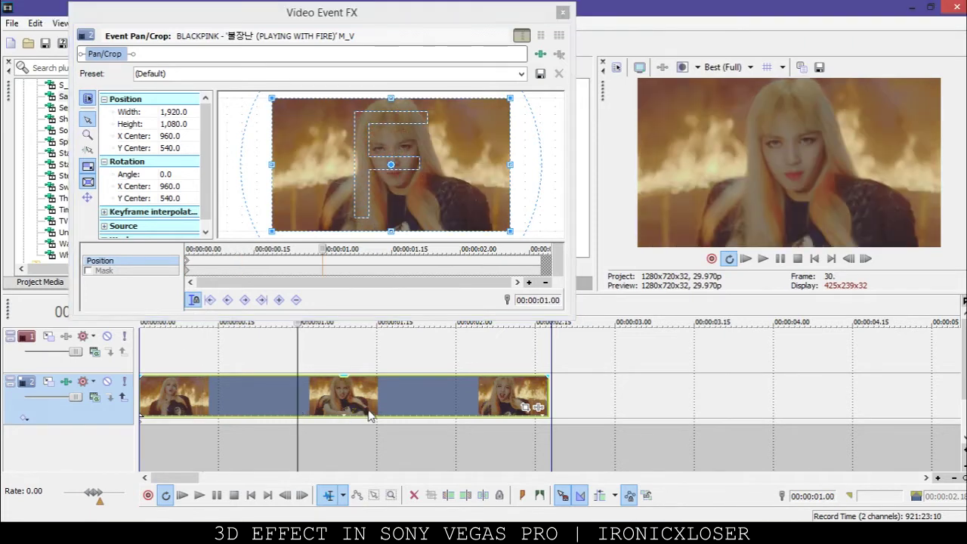
click(376, 408)
click(456, 401)
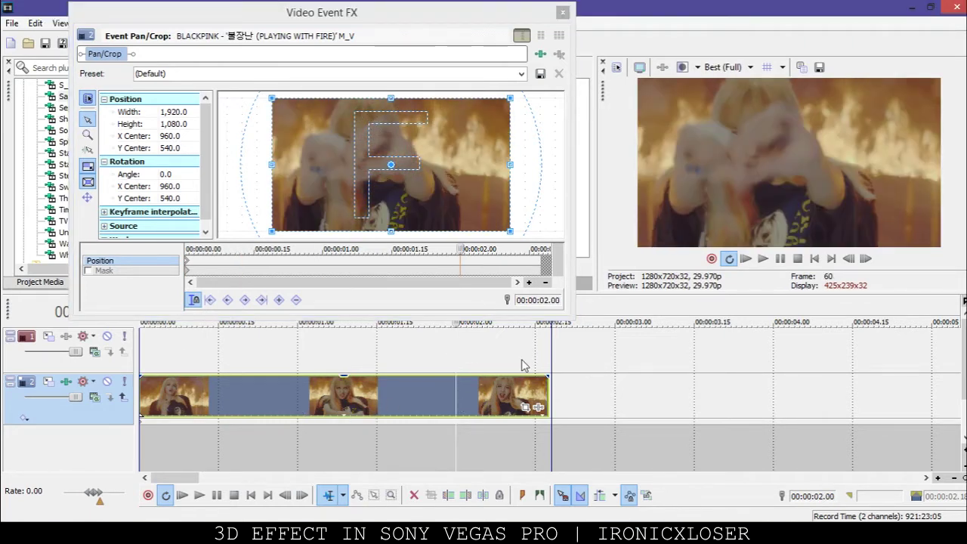
click(526, 393)
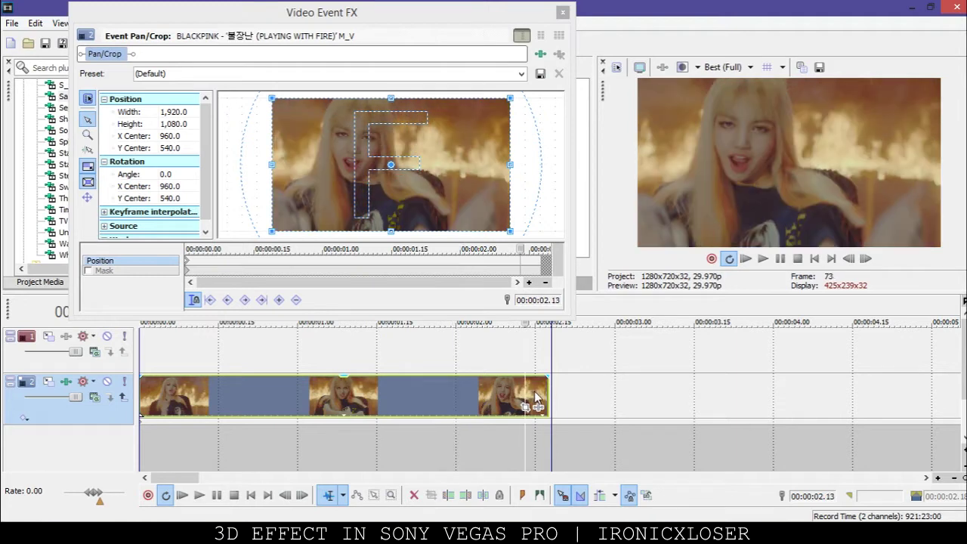
click(546, 378)
Step: Add a Pan/Crop keyframe at the end and restore the default 1920x1080 framing
click(279, 300)
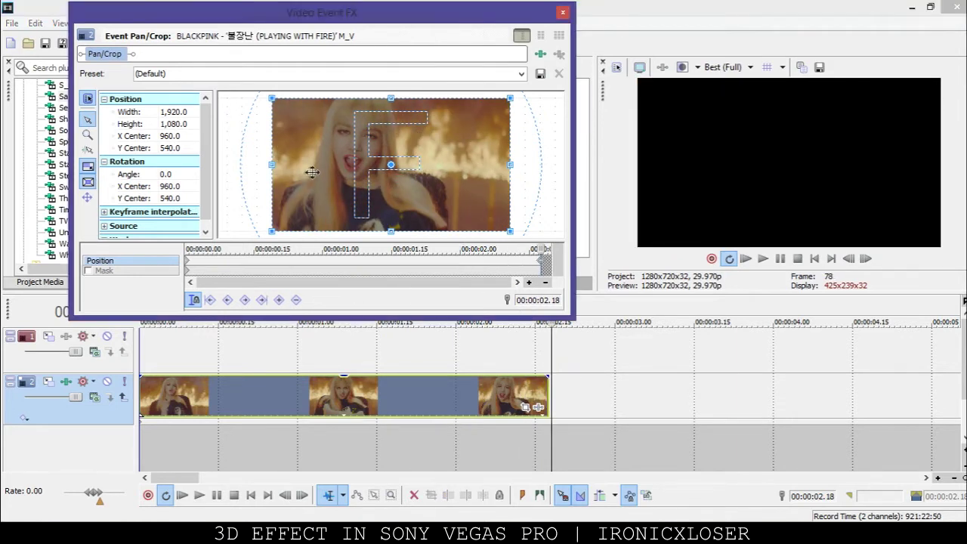
right_click(385, 150)
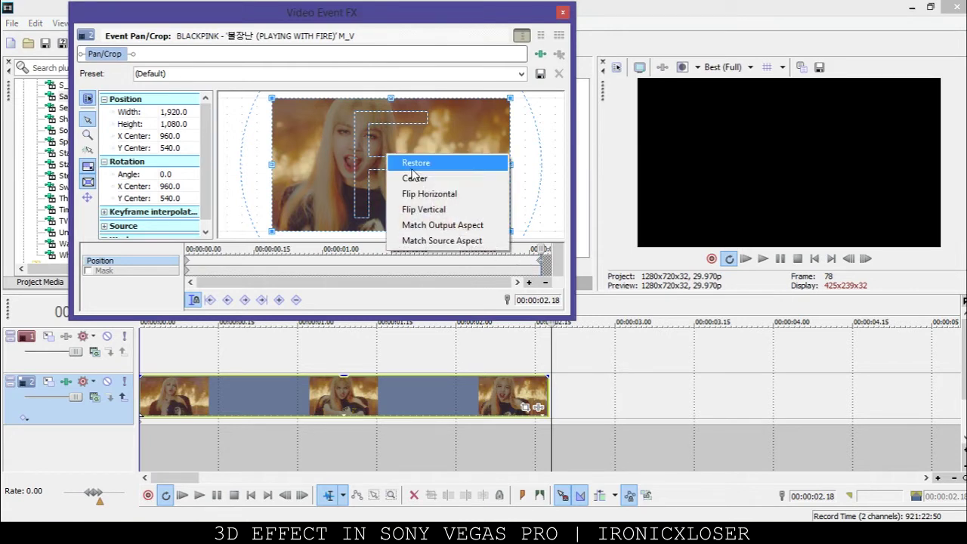
click(443, 161)
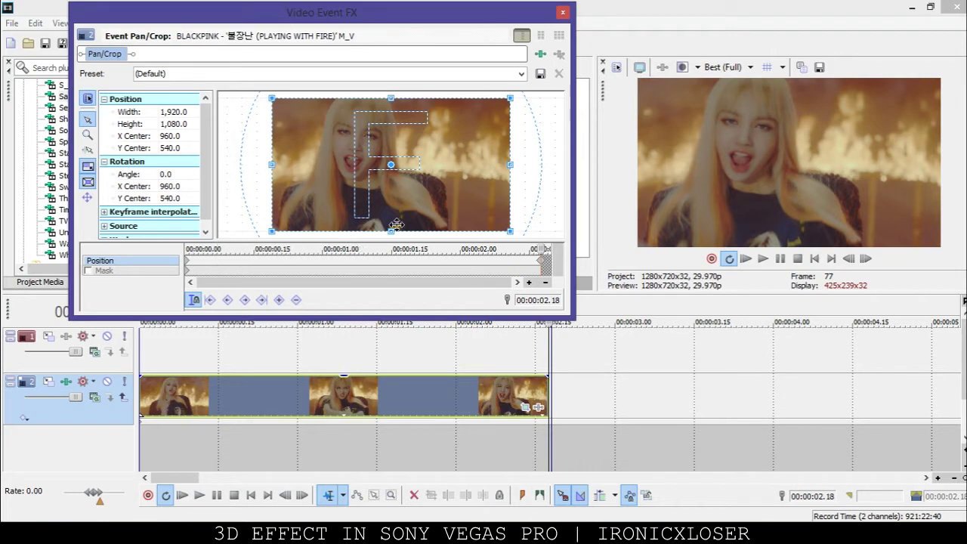
Step: Keyframe the crop box at frames 6 and 12, zooming in toward the face then enlarging
click(214, 266)
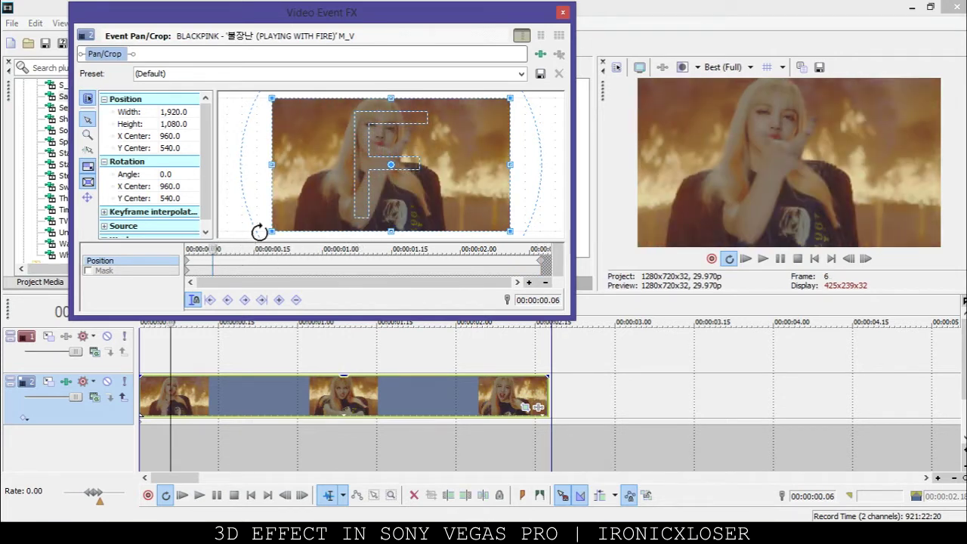
drag(270, 230, 304, 215)
drag(392, 194, 364, 183)
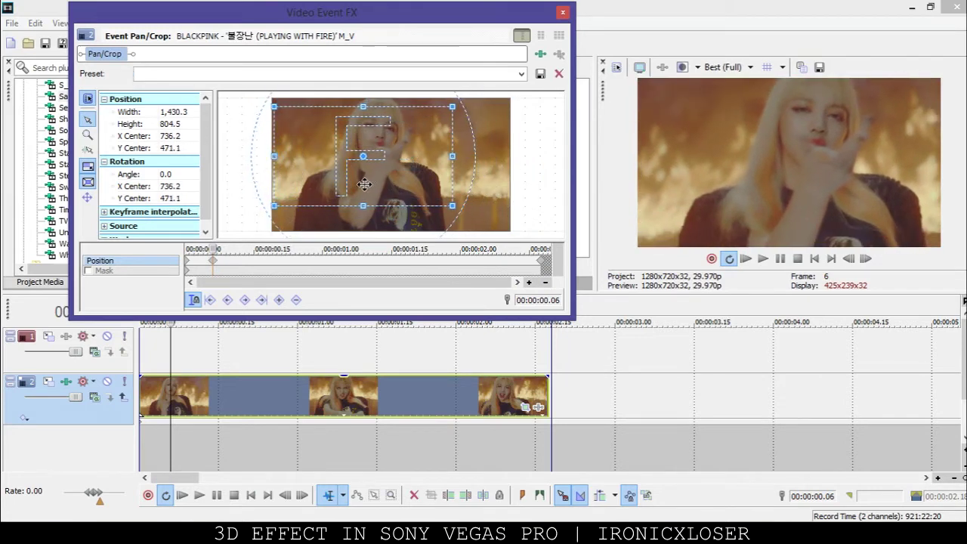
click(241, 267)
drag(457, 210, 474, 220)
drag(441, 192, 467, 206)
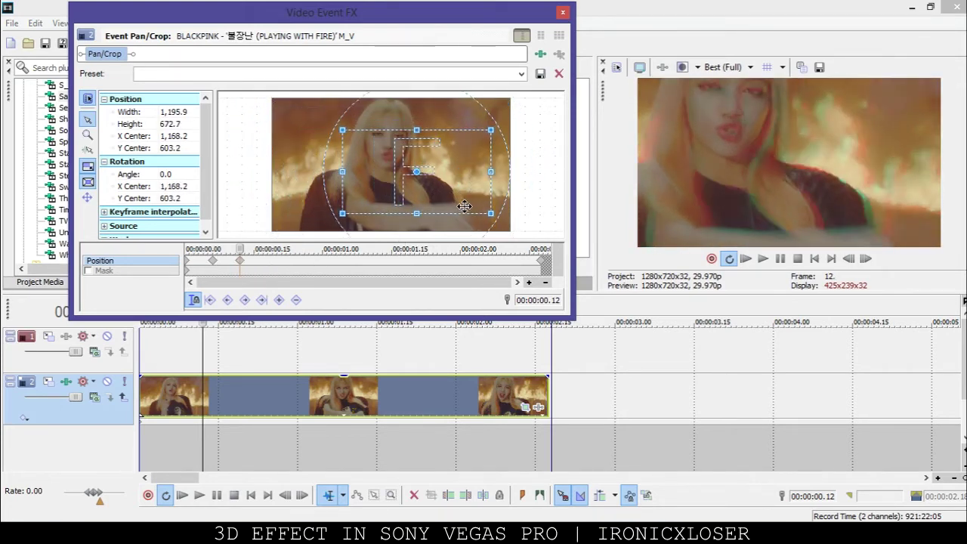
Step: Add reframed crop keyframes at frame 18 and at 00:00:01.02, shifting and resizing the box
click(268, 264)
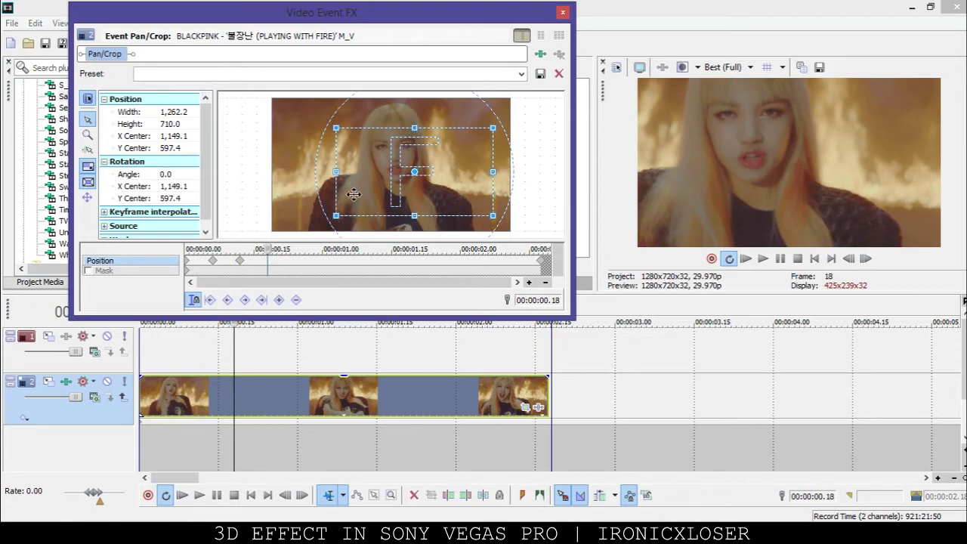
drag(438, 168, 410, 191)
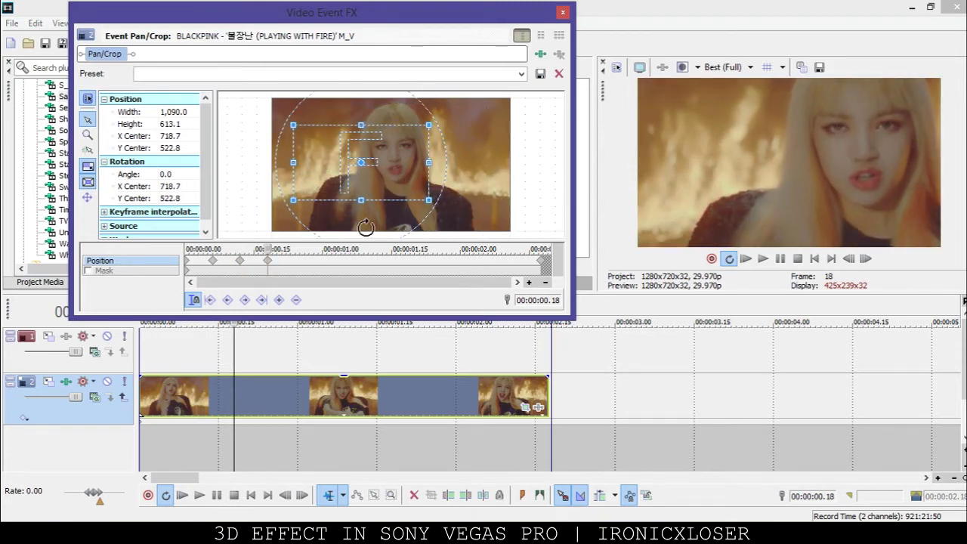
click(301, 271)
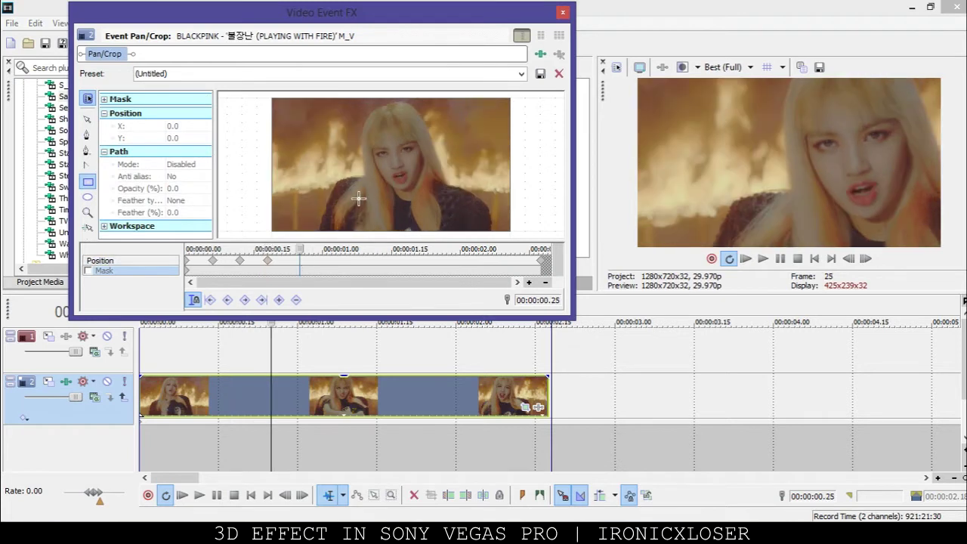
click(301, 262)
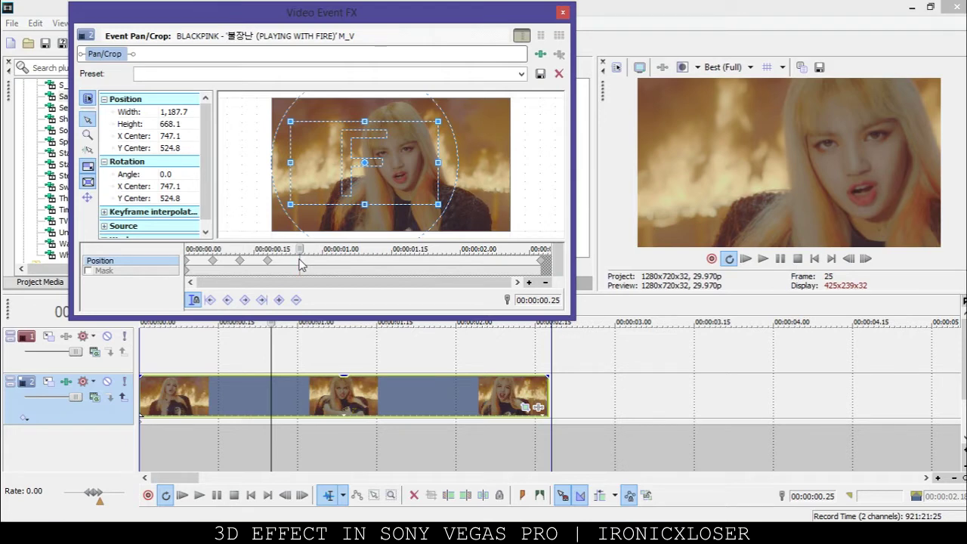
drag(408, 165, 461, 153)
mouse_move(485, 186)
mouse_down()
mouse_move(494, 190)
mouse_move(473, 192)
mouse_up()
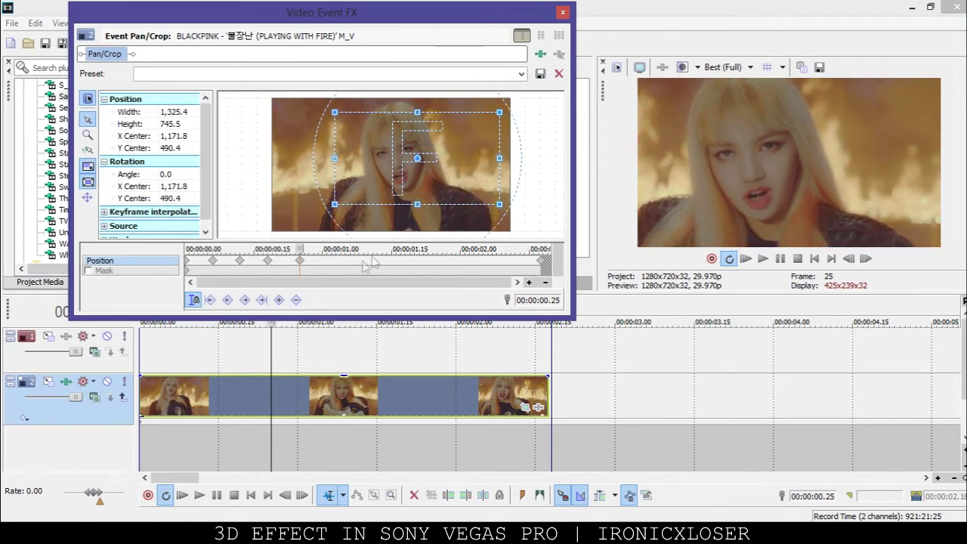
click(333, 270)
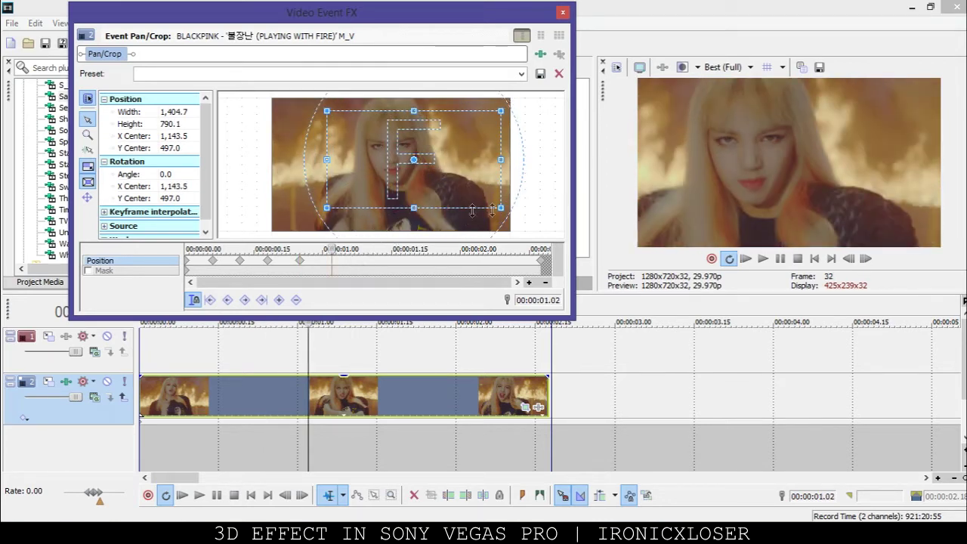
drag(500, 207, 470, 193)
Step: Add resized crop keyframes at 00:00:01.11, 00:00:01.19 and 00:00:01.27
click(374, 260)
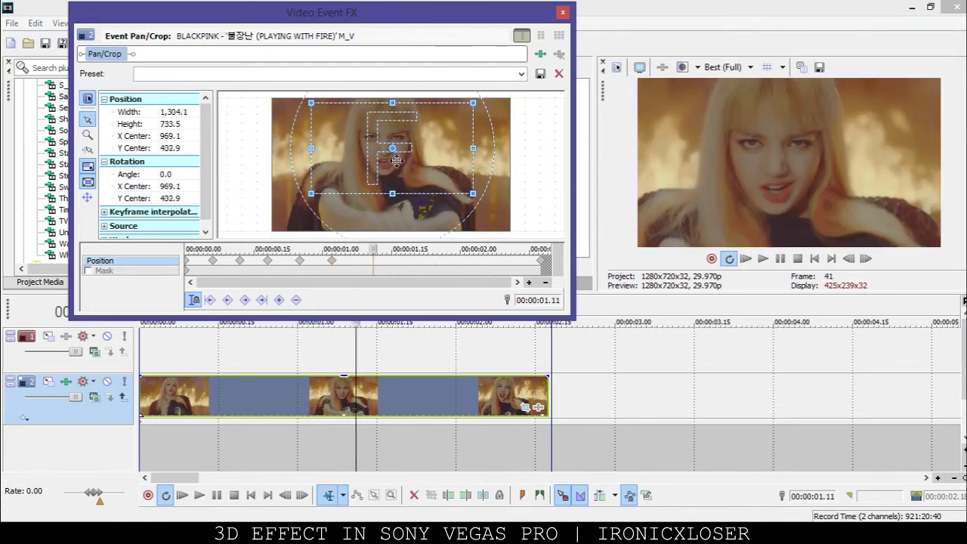
drag(408, 165, 408, 188)
drag(473, 218, 490, 226)
click(411, 265)
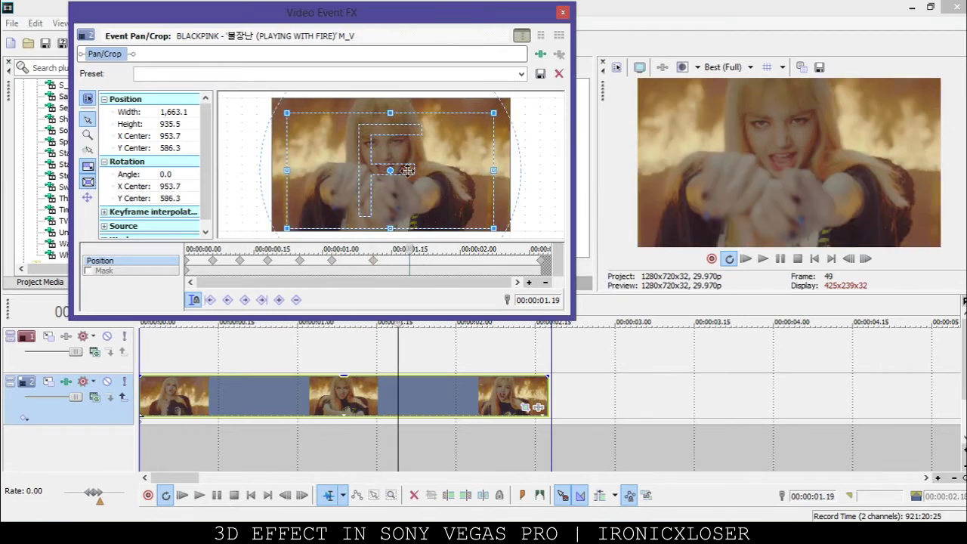
drag(288, 113, 338, 141)
drag(416, 182, 369, 168)
click(447, 260)
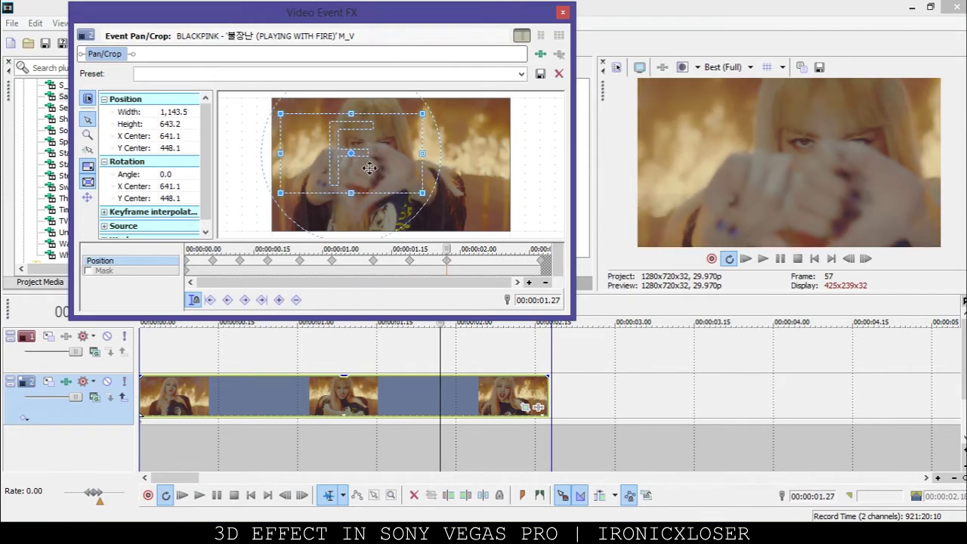
Step: Shift and enlarge the crop at 00:00:02.04, then delete the stray Mask keyframe
click(478, 271)
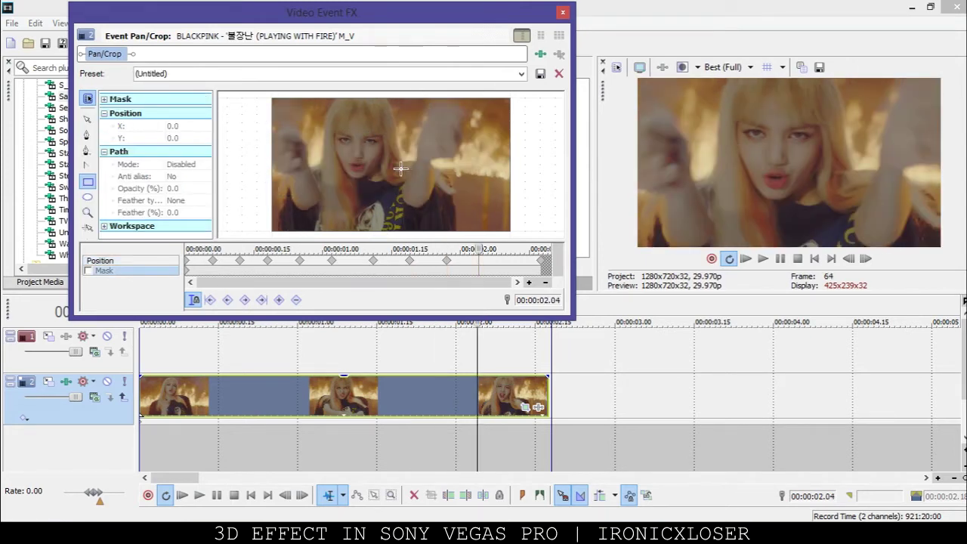
click(476, 261)
drag(390, 158, 419, 155)
drag(482, 203, 489, 210)
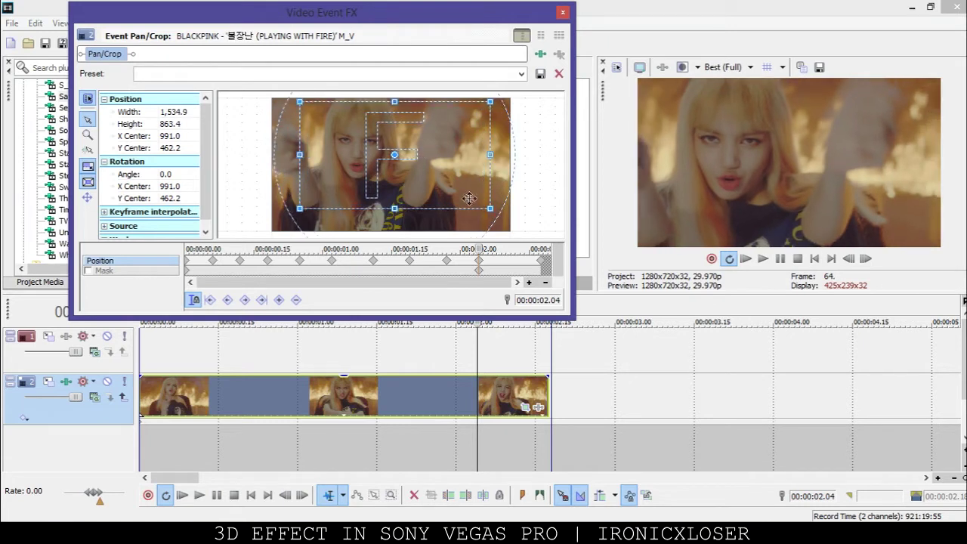
click(479, 272)
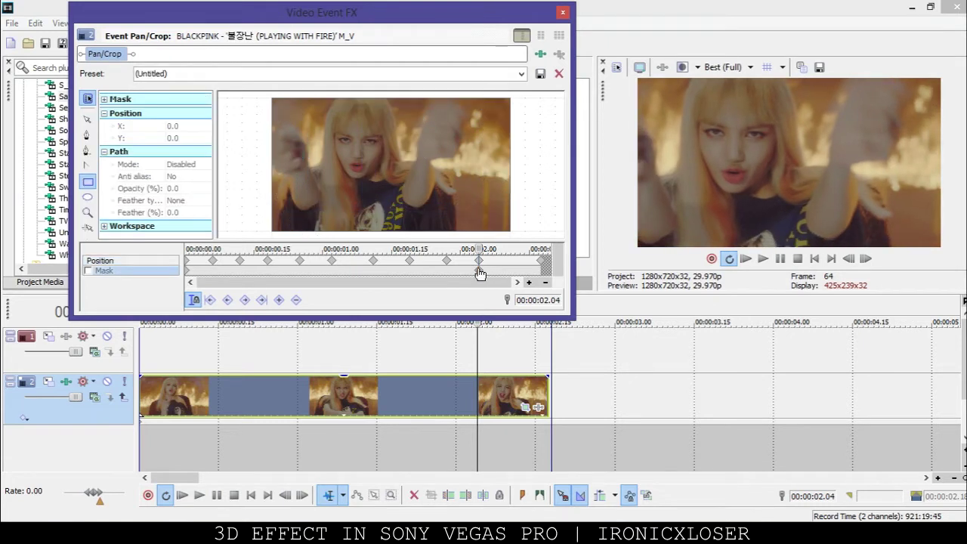
right_click(479, 276)
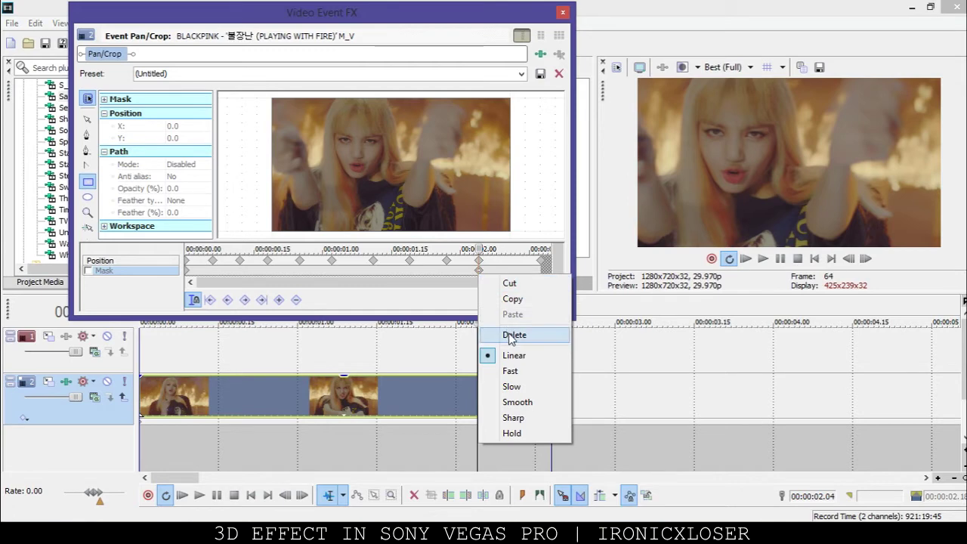
click(514, 335)
Step: Shrink the crop at 00:00:02.10 and move the 00:00:00.25 keyframe to about 00:00:00.18
click(506, 262)
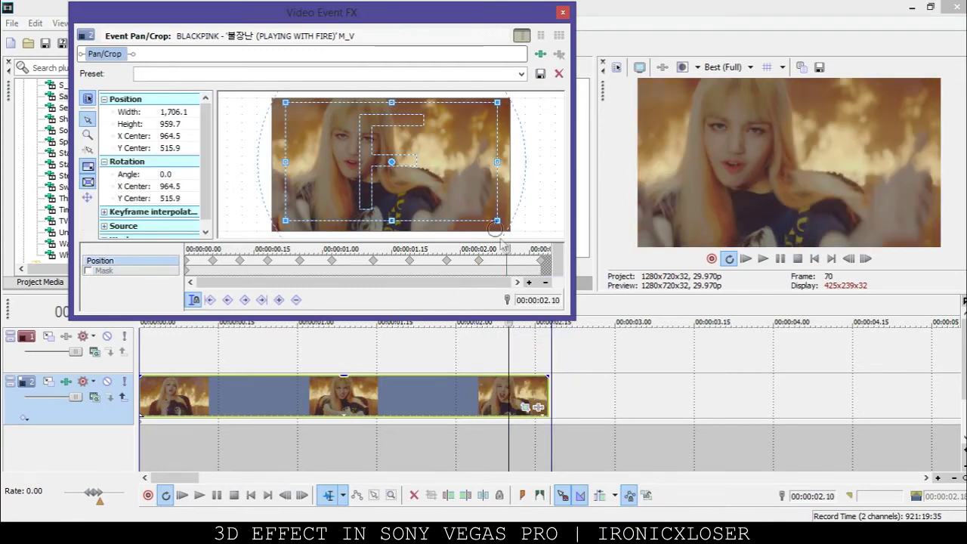
drag(495, 219, 427, 197)
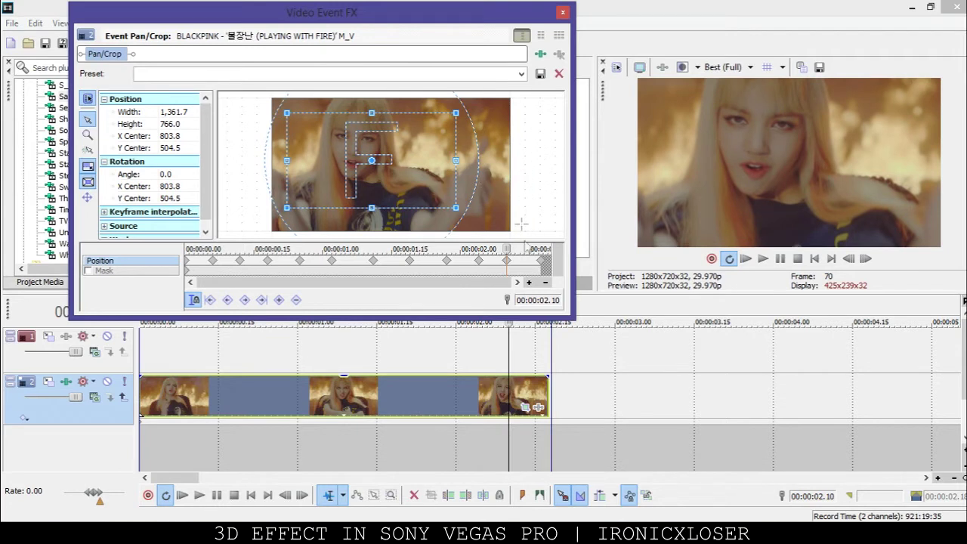
click(543, 261)
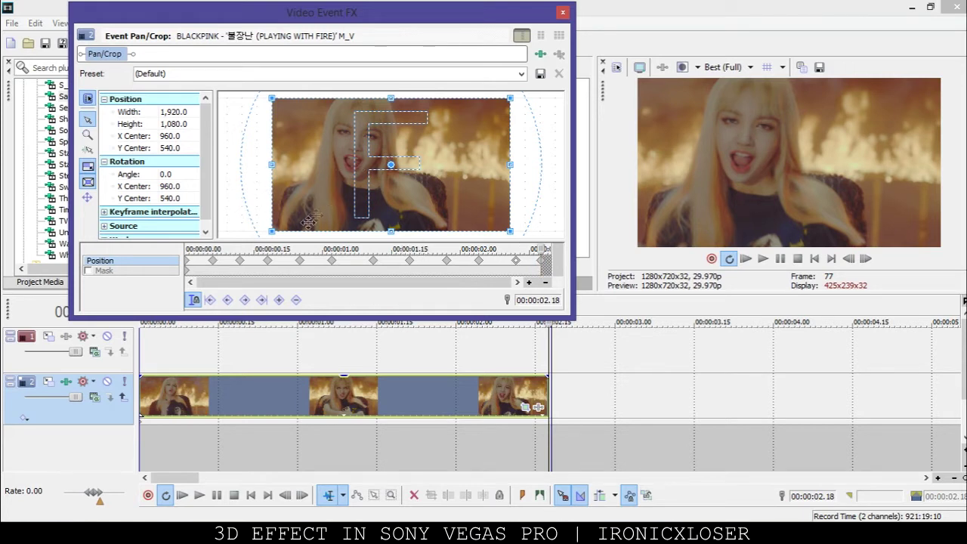
click(300, 262)
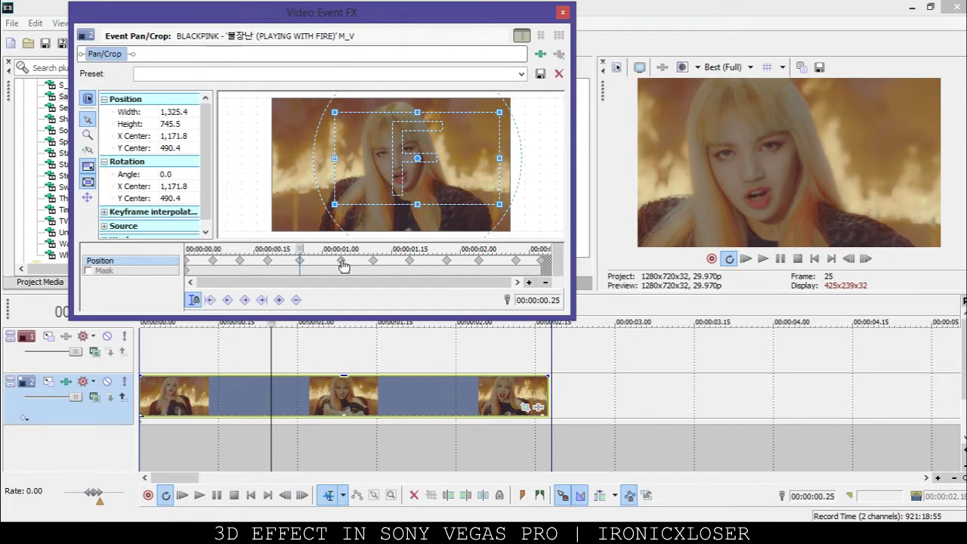
drag(312, 266, 284, 265)
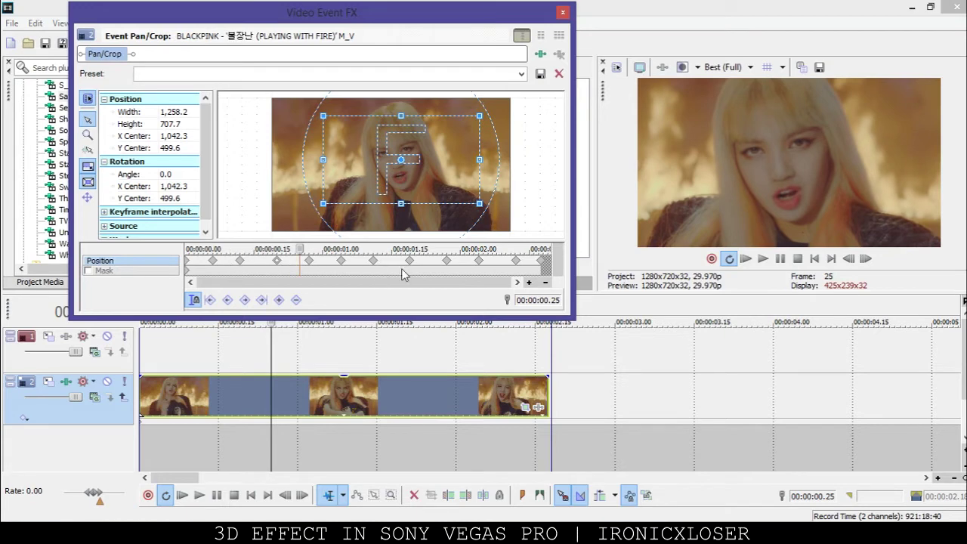
click(719, 67)
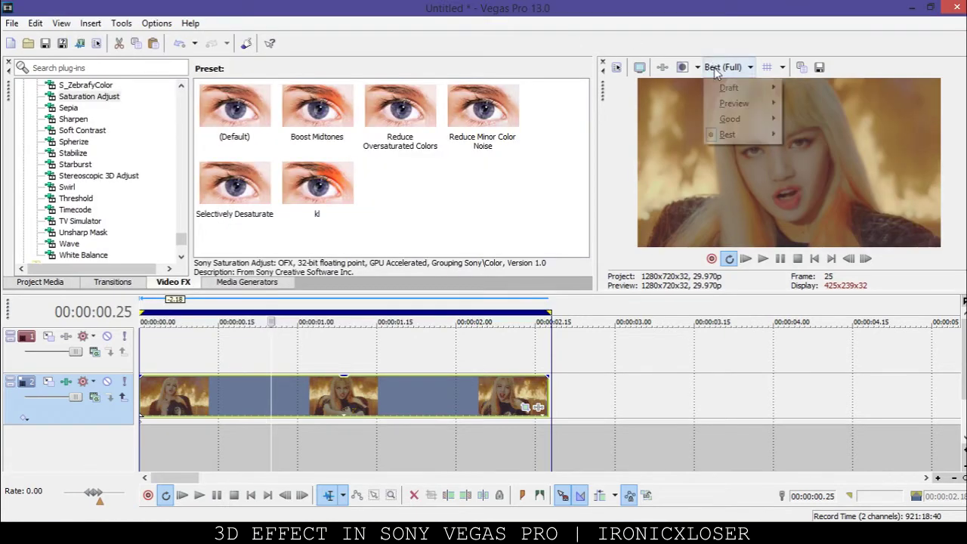
Step: Set preview quality to Preview (Full), play, and mark a loop region up to about 00:00:02.02
mouse_move(735, 103)
click(655, 119)
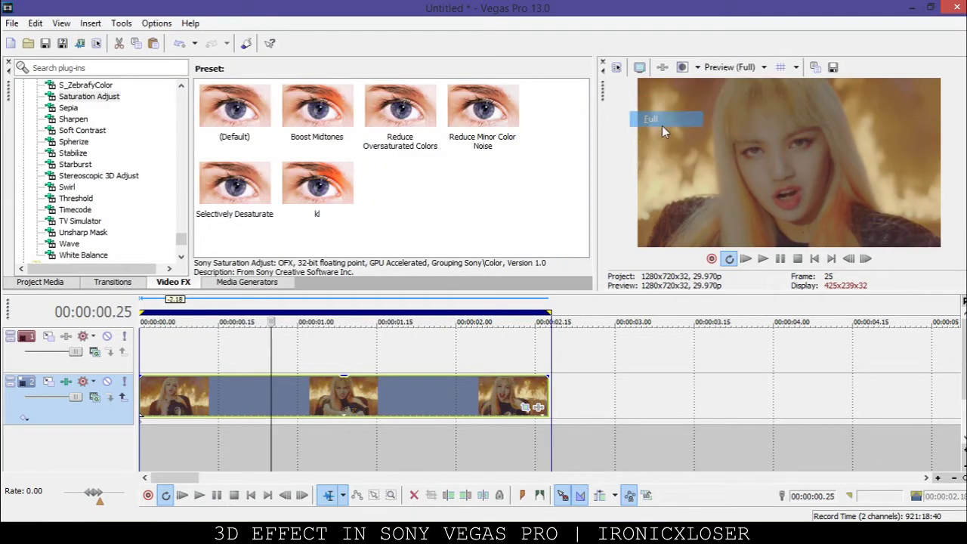
click(553, 314)
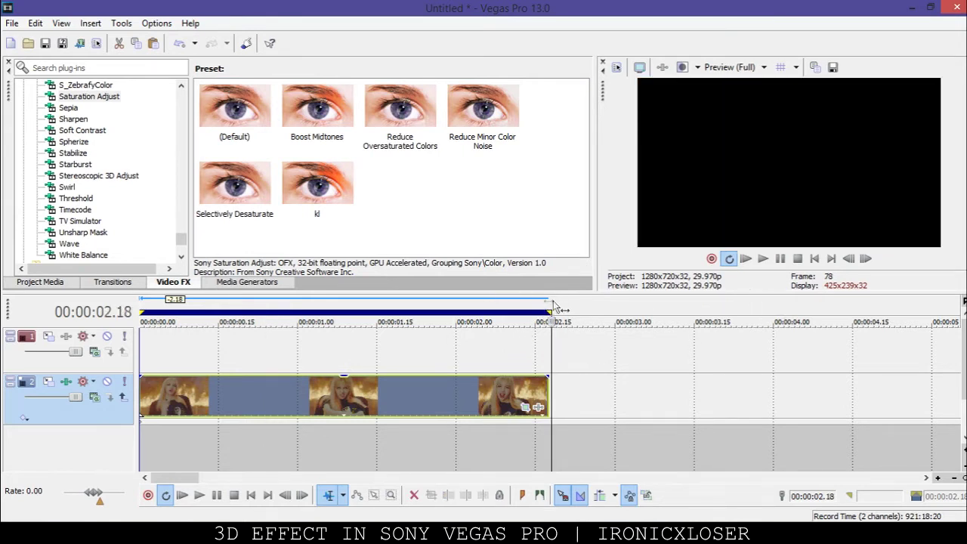
double_click(555, 313)
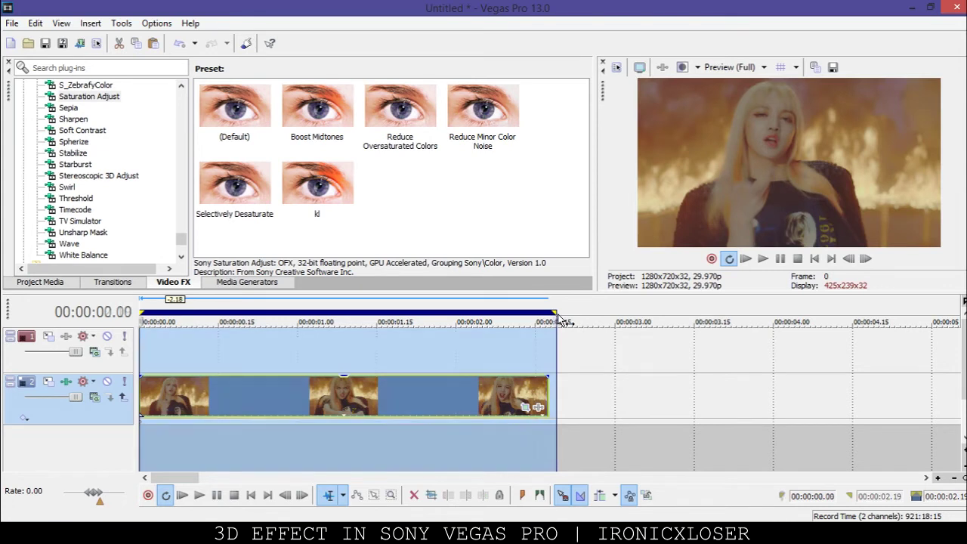
click(556, 320)
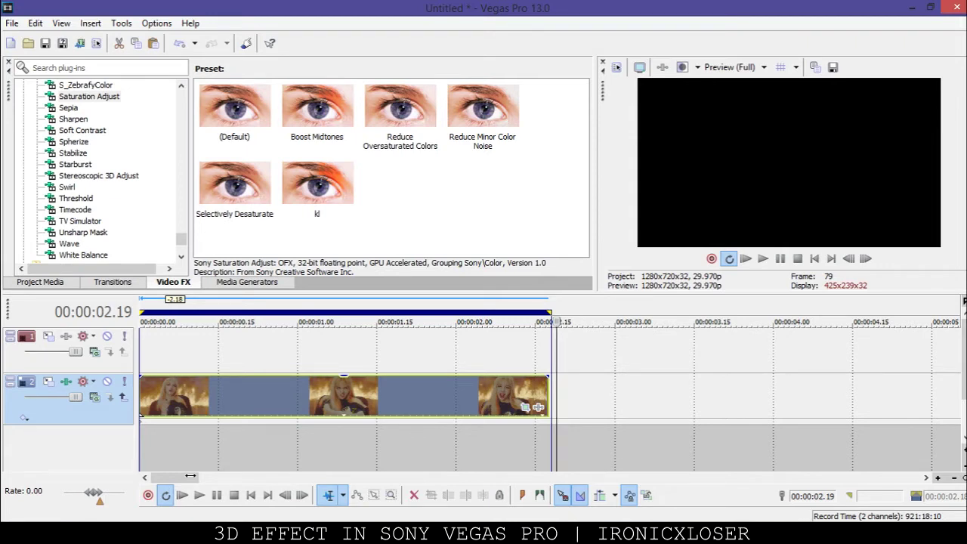
key(space)
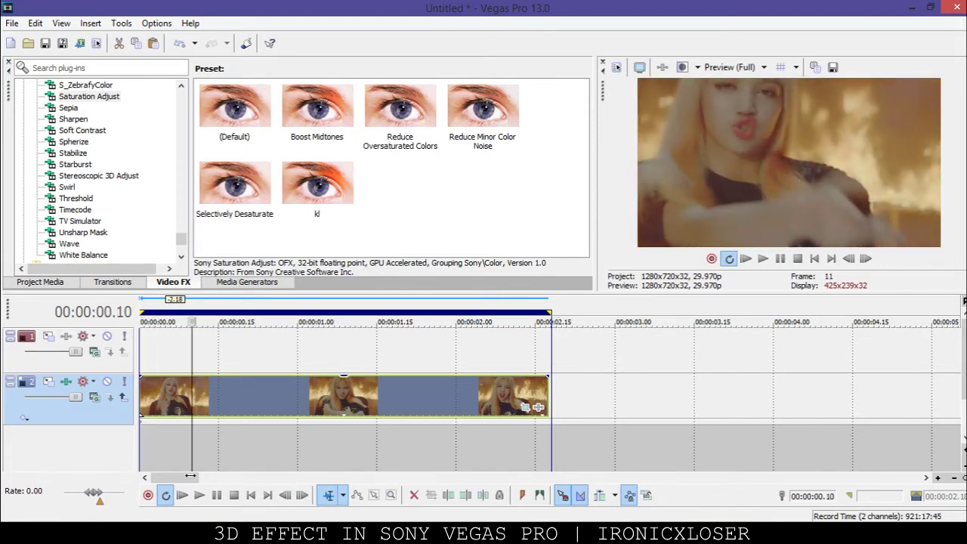
drag(141, 299, 275, 299)
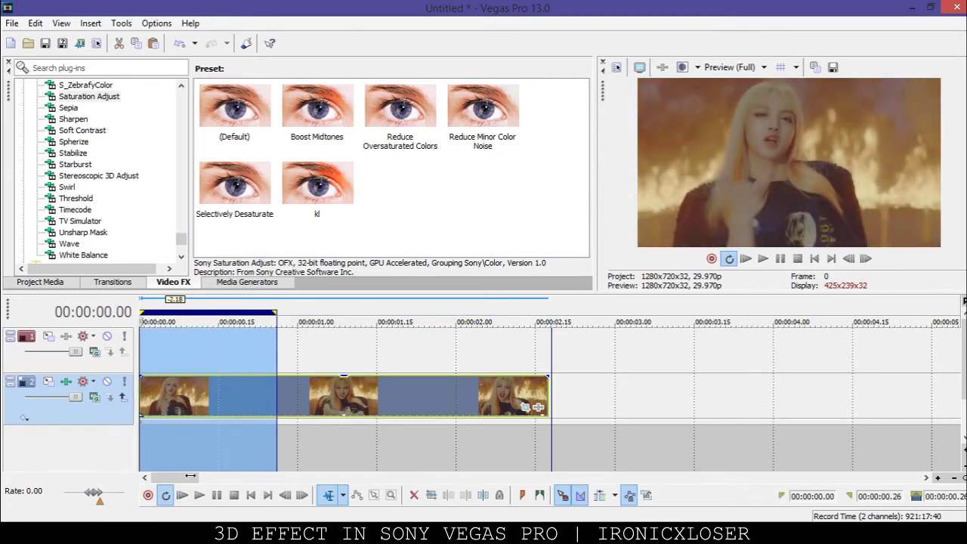
drag(276, 340, 544, 353)
Step: Switch preview quality to Draft (Auto), play the looped region, then stop and clear the selection
click(744, 68)
mouse_move(739, 90)
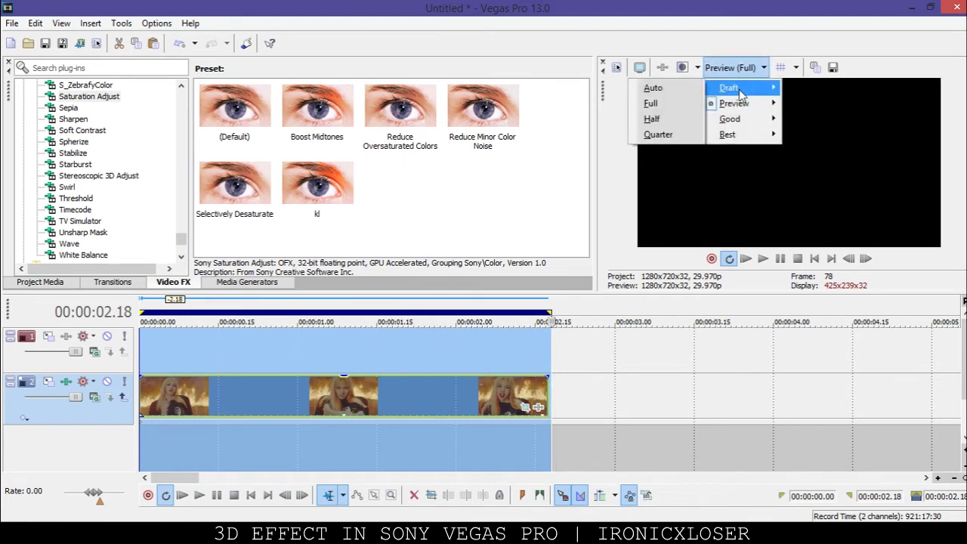
click(654, 88)
key(space)
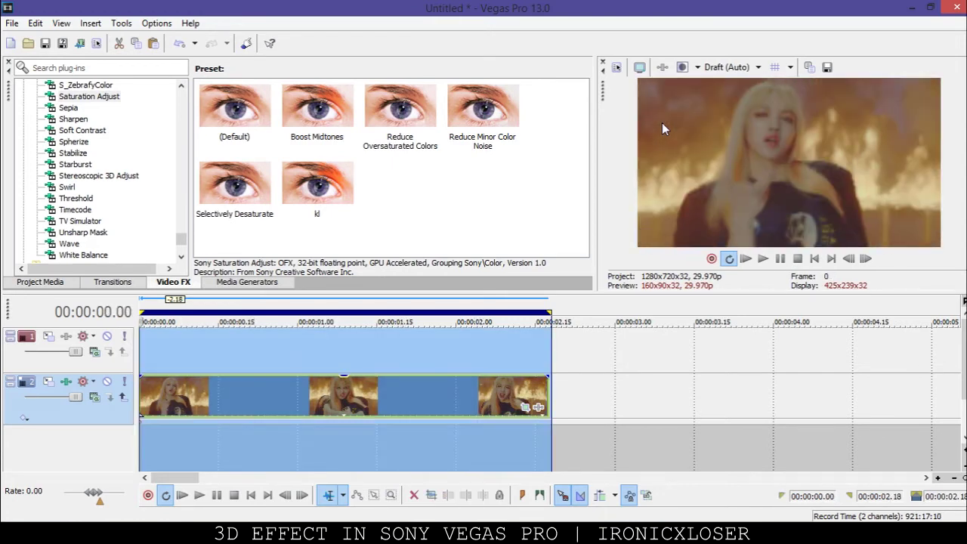
key(space)
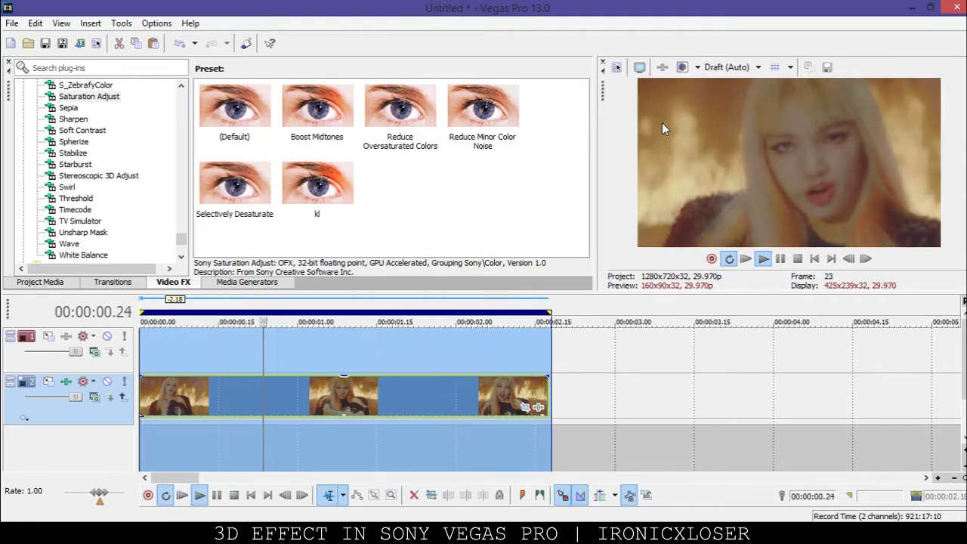
key(space)
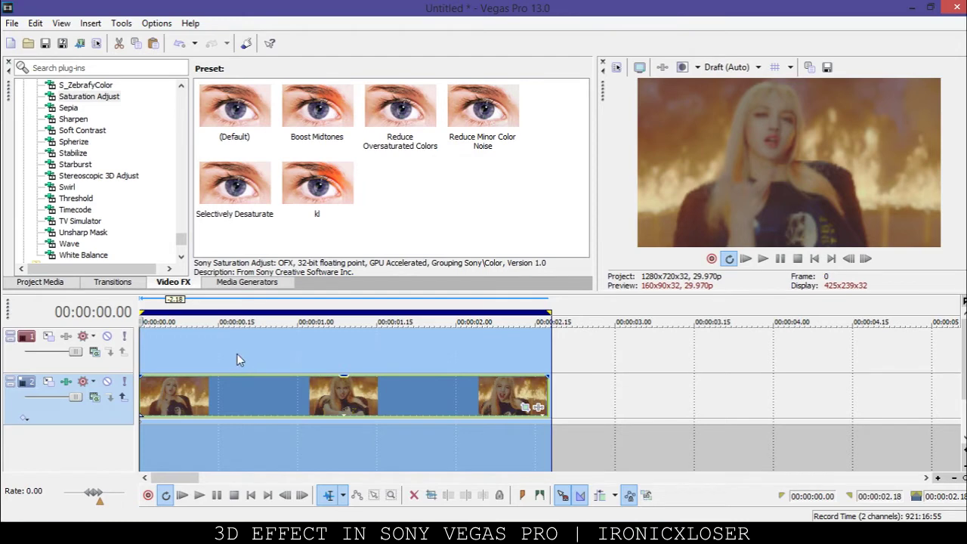
click(237, 360)
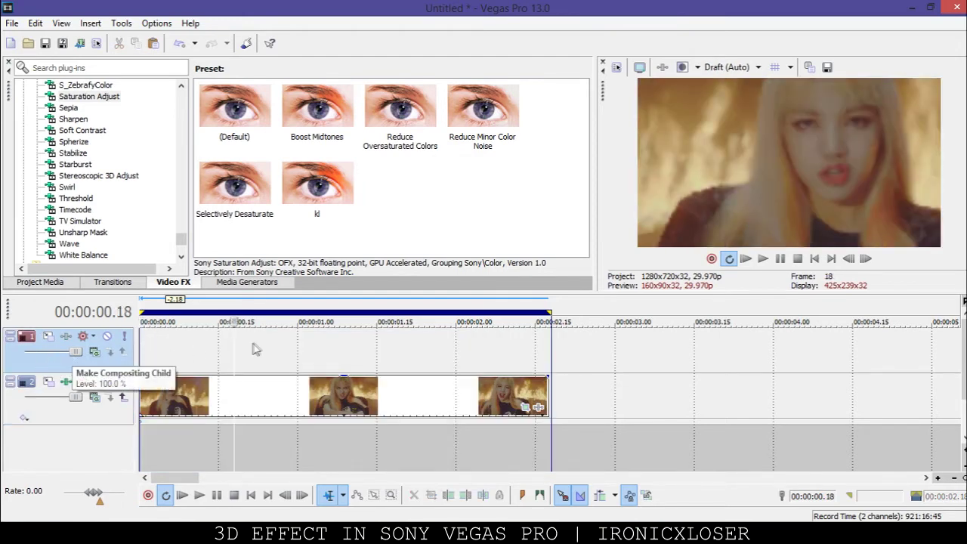
Step: Copy the three track 2 clips and paste them onto the empty top track
click(221, 391)
right_click(221, 392)
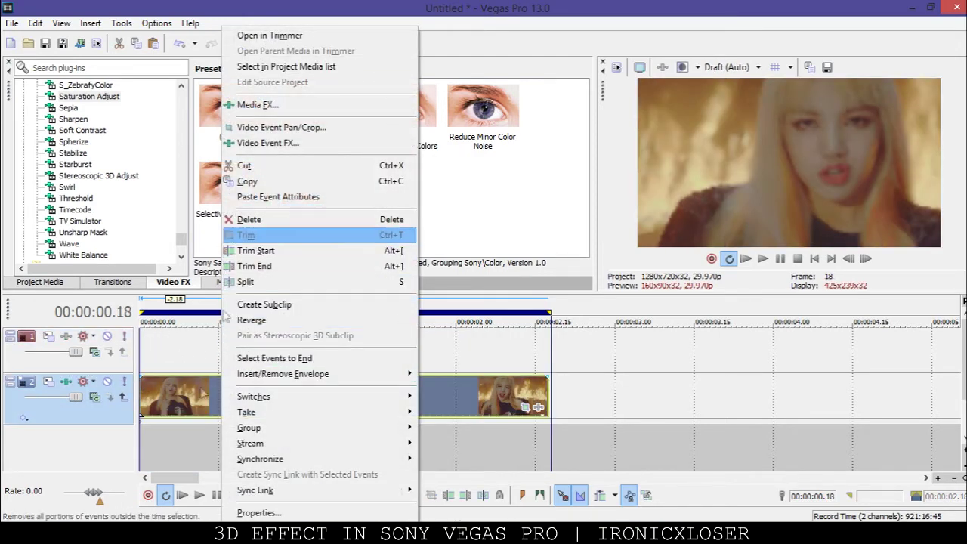
click(266, 182)
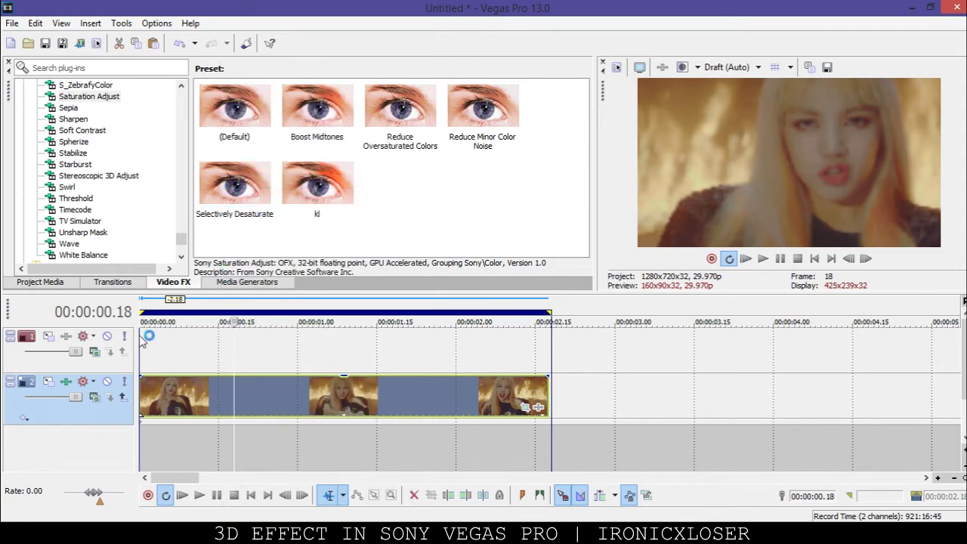
click(146, 338)
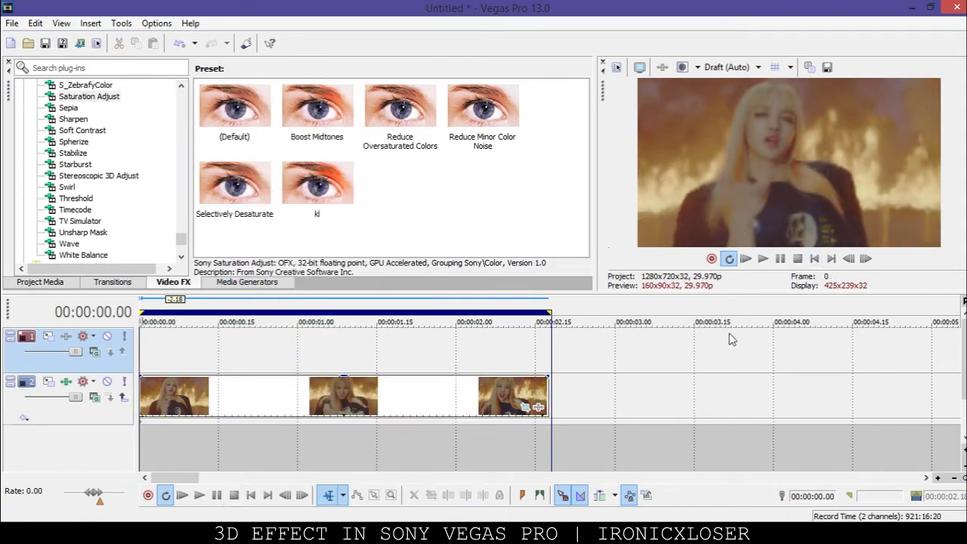
right_click(340, 356)
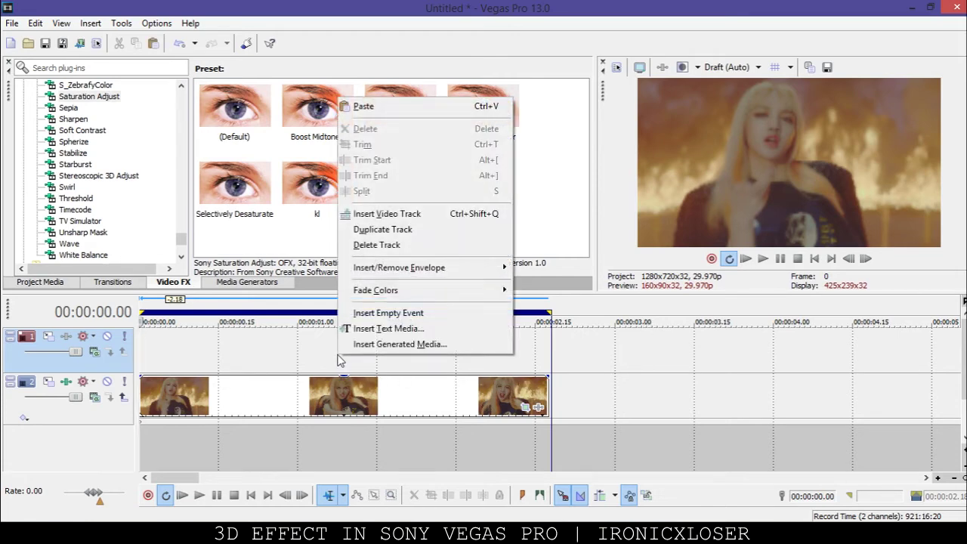
click(359, 106)
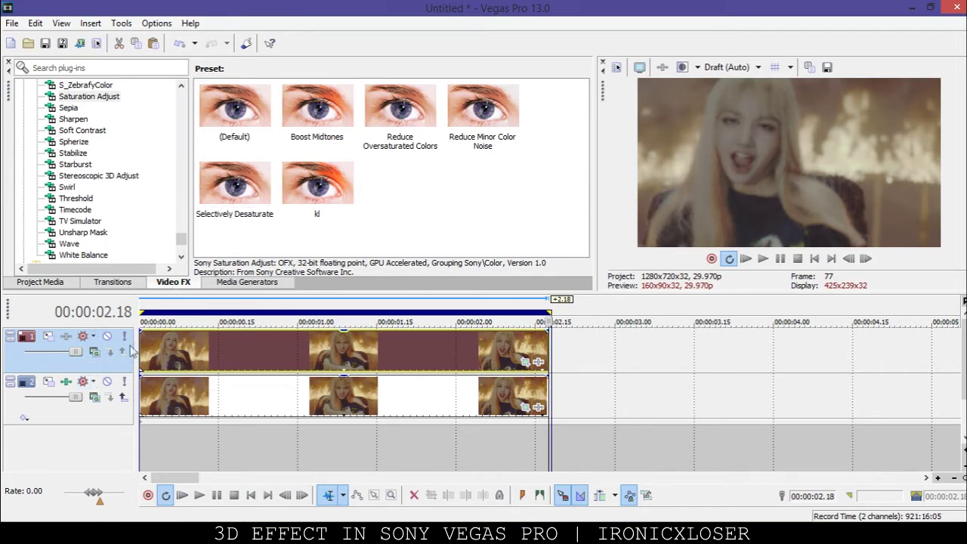
Step: Remove the Saturation Adjust effect from track 2's FX
click(66, 383)
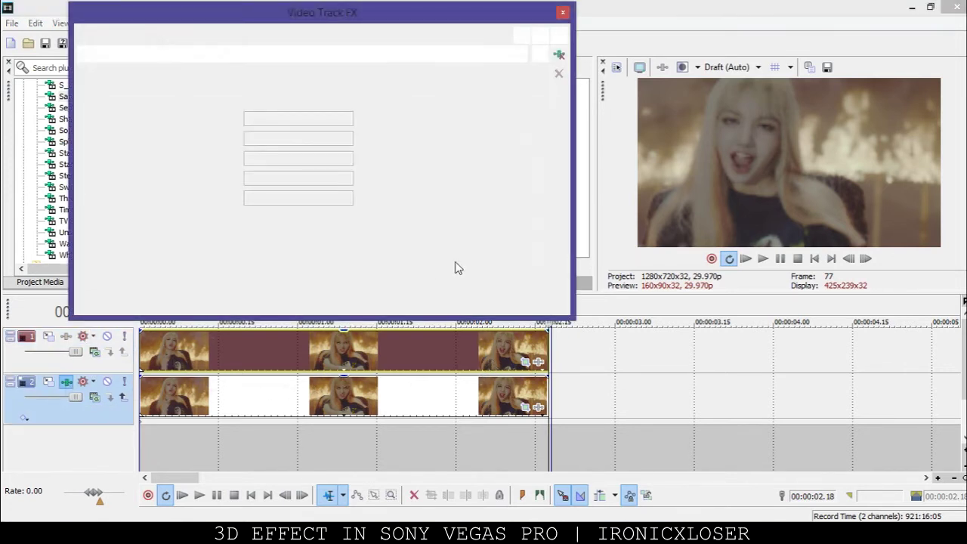
click(560, 55)
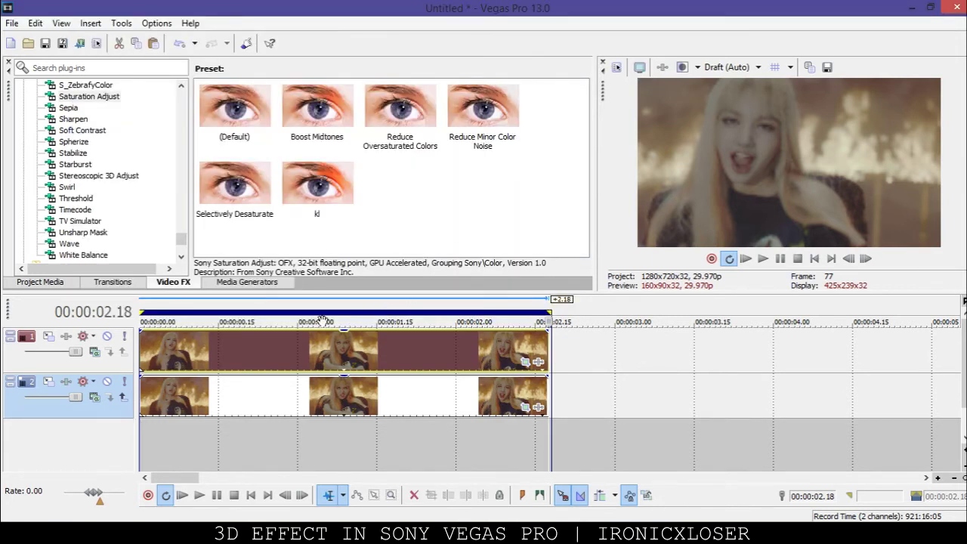
click(265, 346)
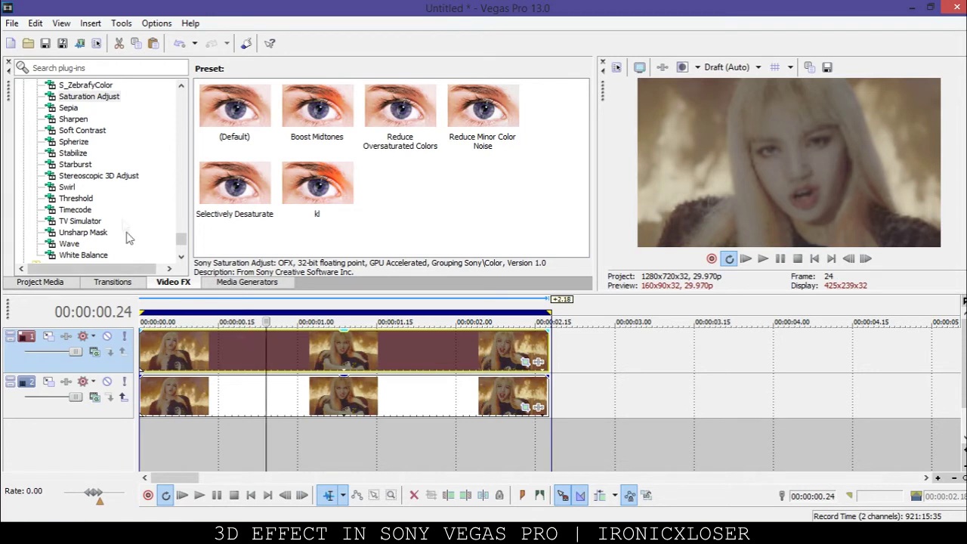
Step: Apply Stereoscopic 3D Adjust to the top clip, raise vertical offset to 0.0129, preview at Best (Full)
click(109, 177)
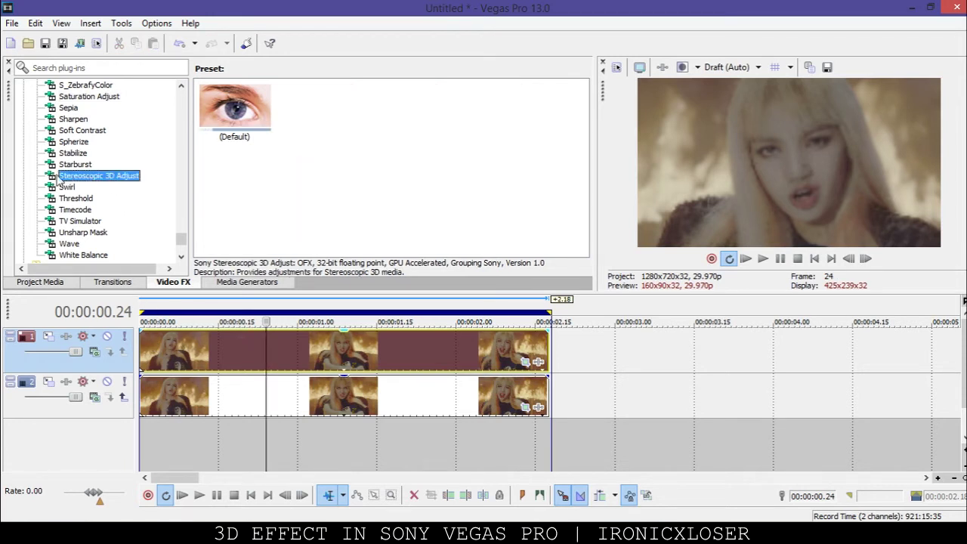
drag(232, 113, 229, 351)
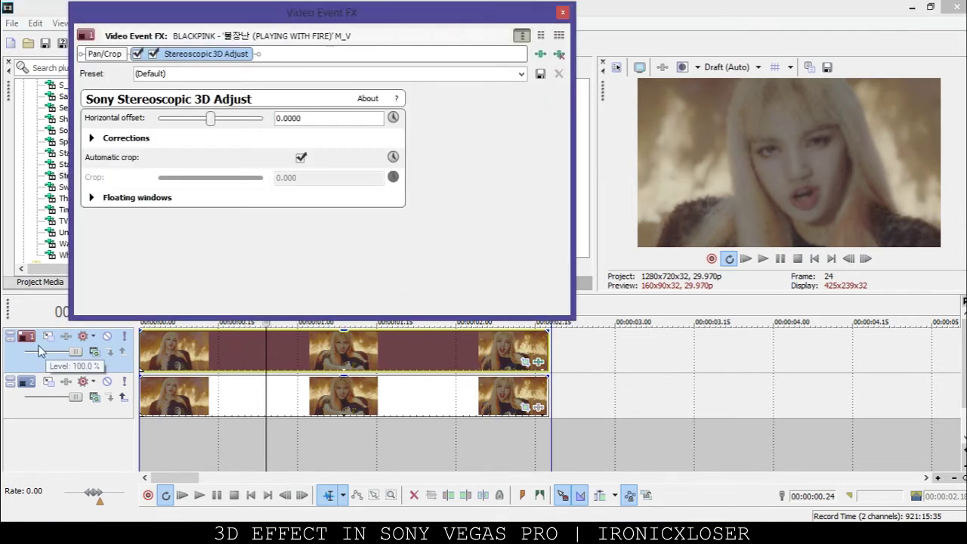
click(100, 140)
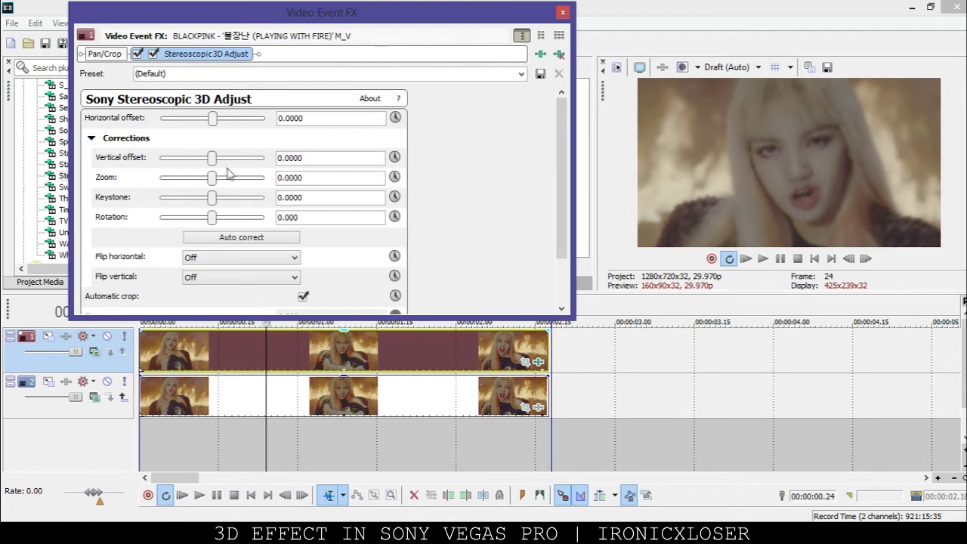
drag(213, 160, 220, 160)
click(725, 68)
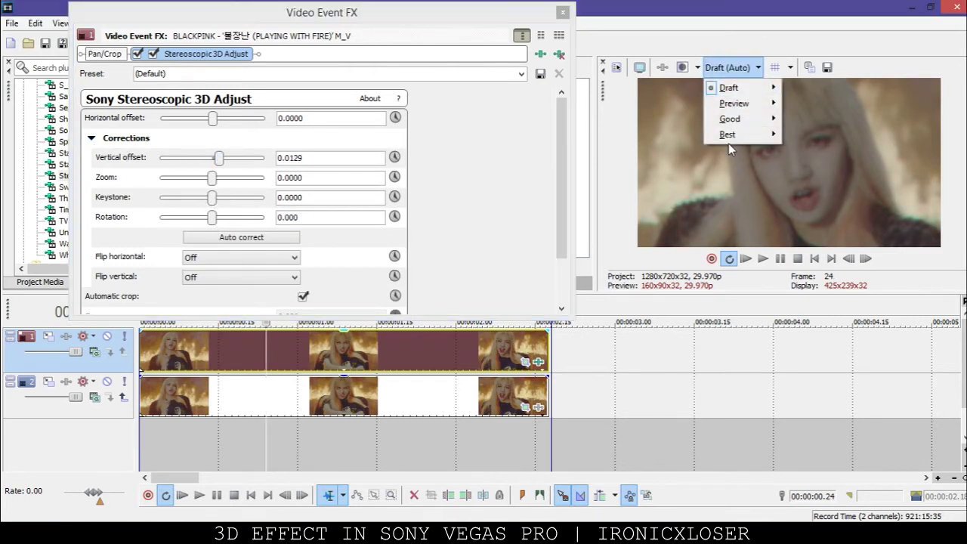
mouse_move(726, 140)
click(677, 152)
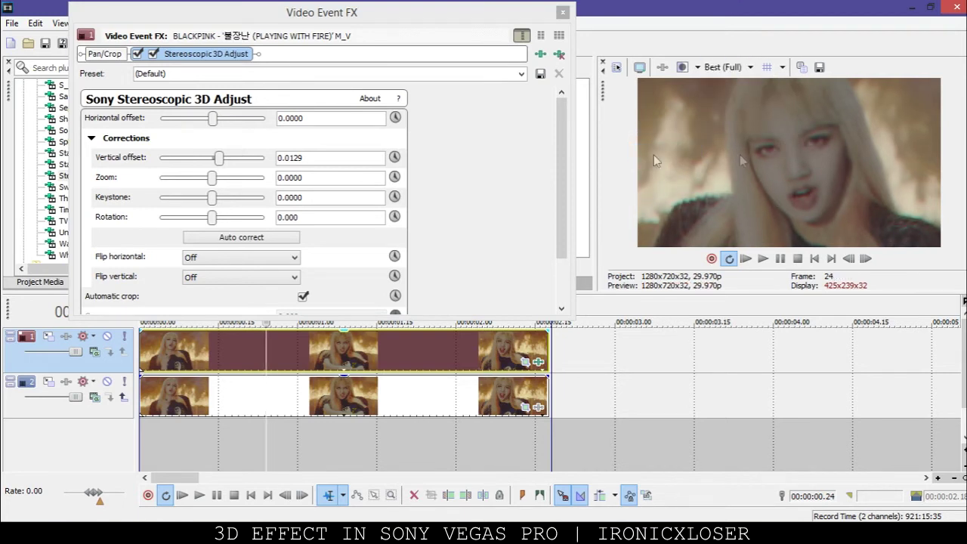
Step: Tweak zoom, offsets and rotation (1.735), and save the settings as preset '3D'
drag(215, 179, 219, 219)
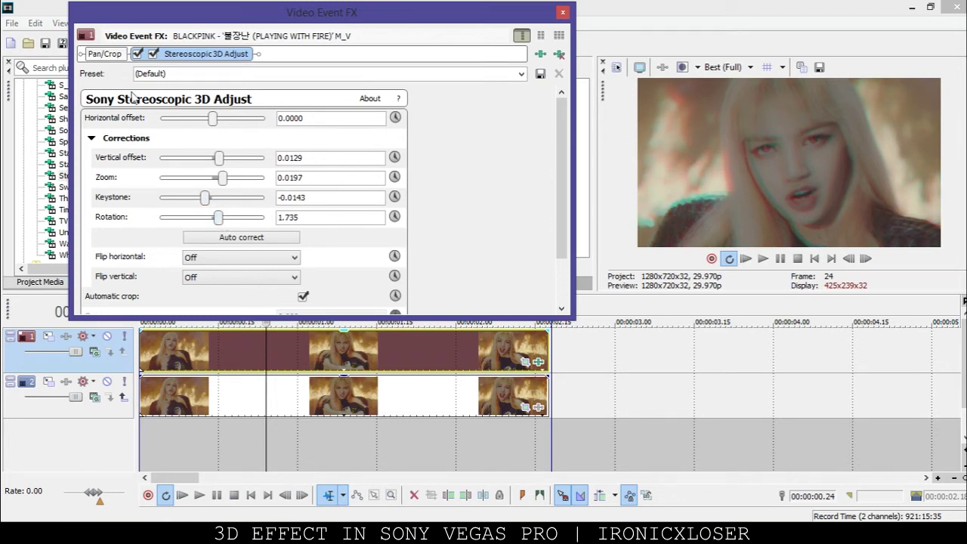
mouse_move(214, 117)
mouse_down()
mouse_move(227, 118)
mouse_move(219, 126)
mouse_up()
click(178, 74)
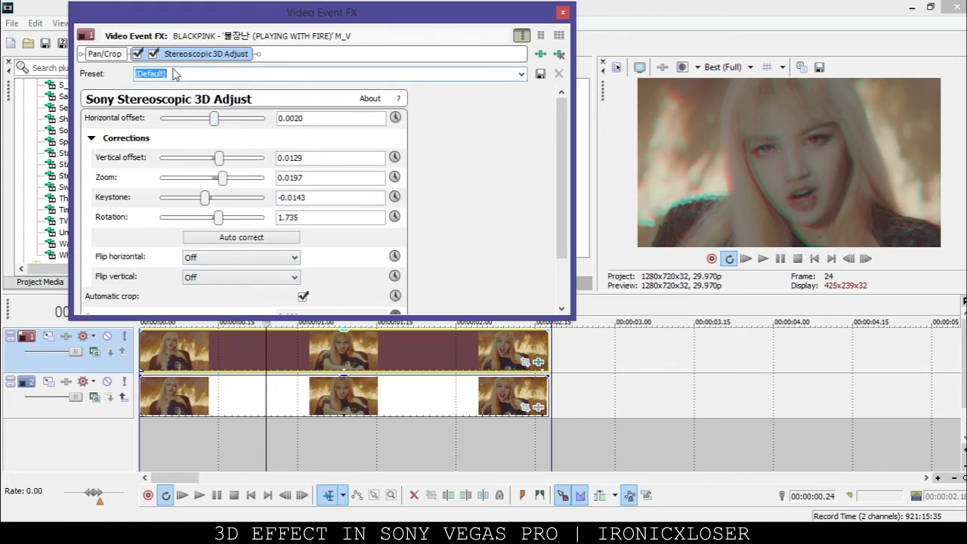
text(3D Lisa)
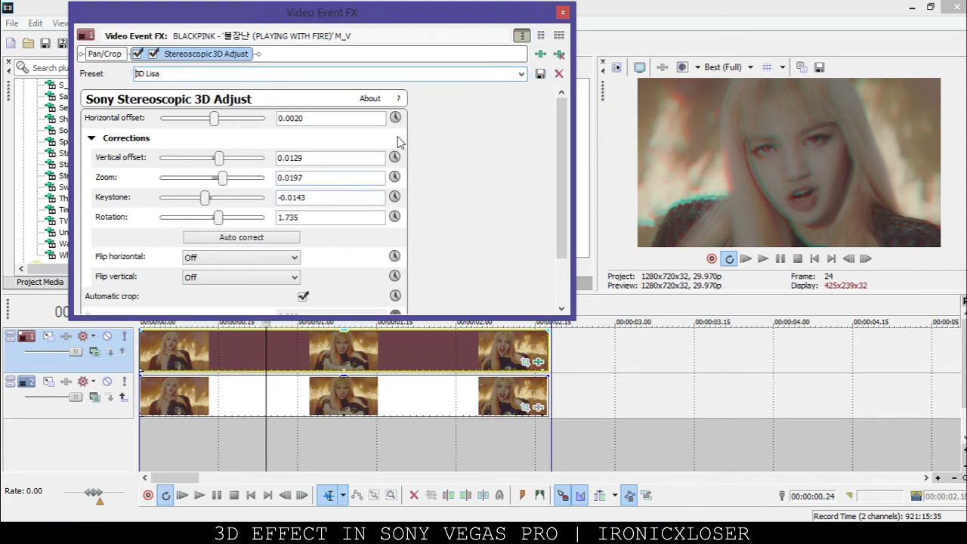
click(562, 12)
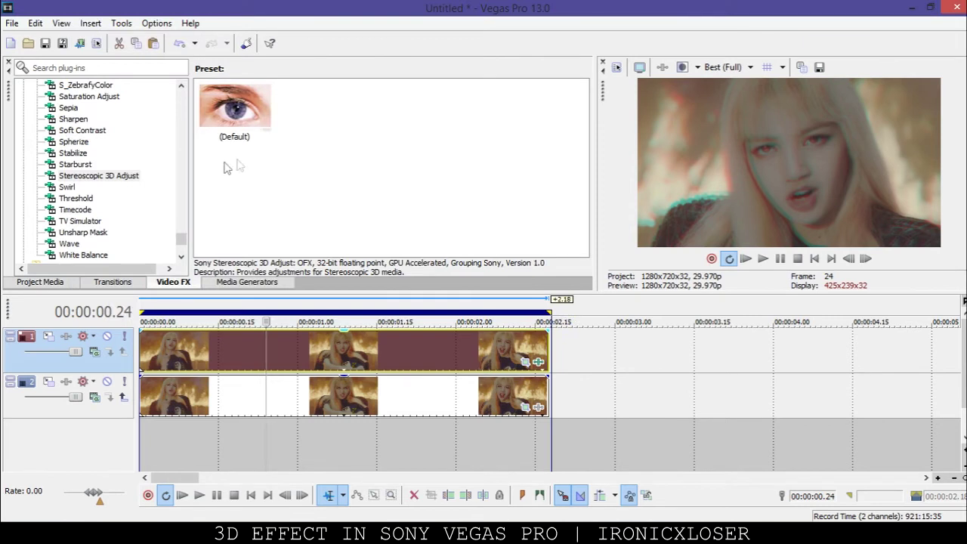
Step: Add the Purfectors ||142 Bookfair package to the Video Output FX chain
click(82, 165)
click(84, 175)
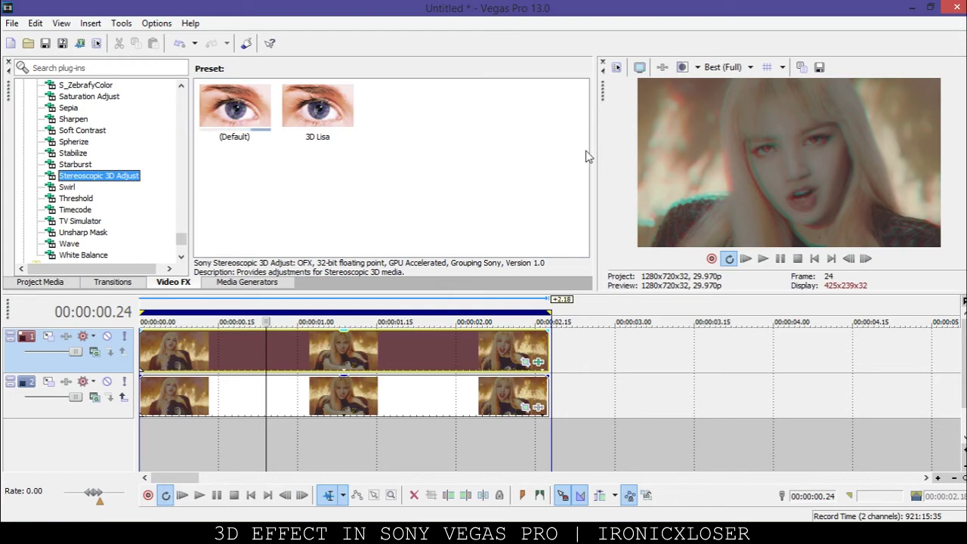
click(662, 68)
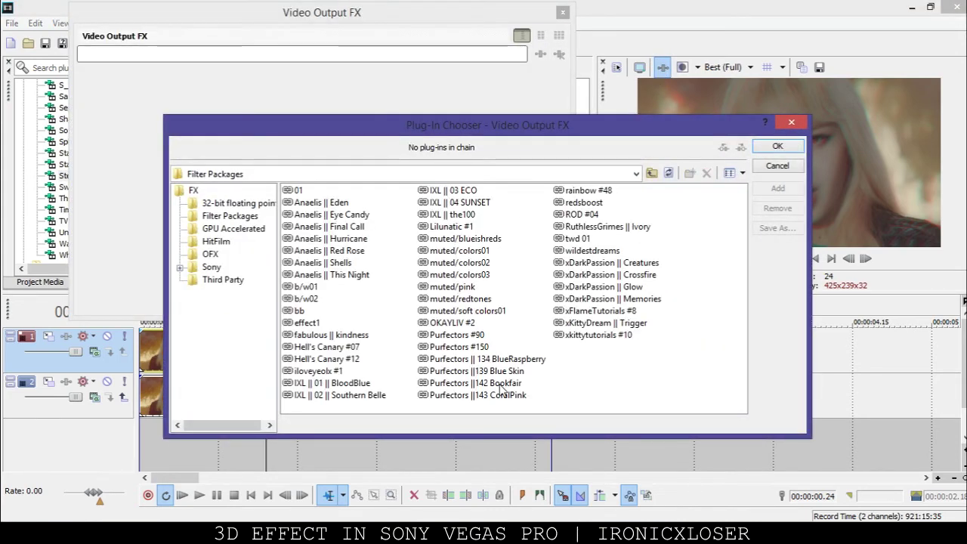
click(498, 384)
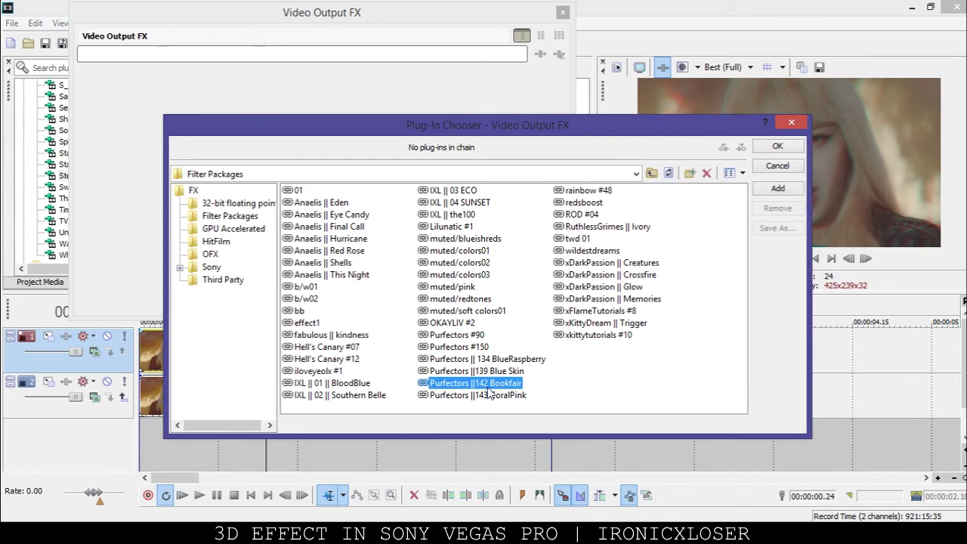
click(778, 188)
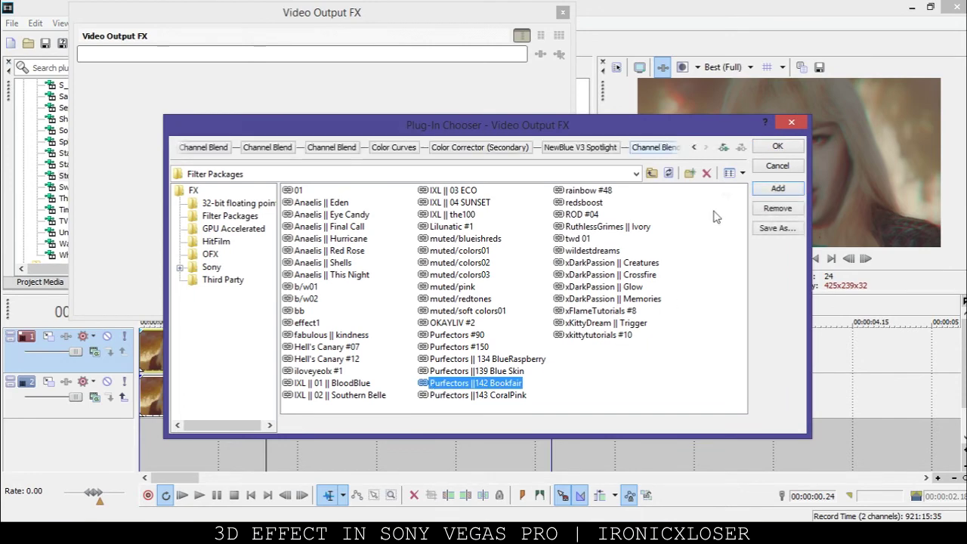
click(771, 146)
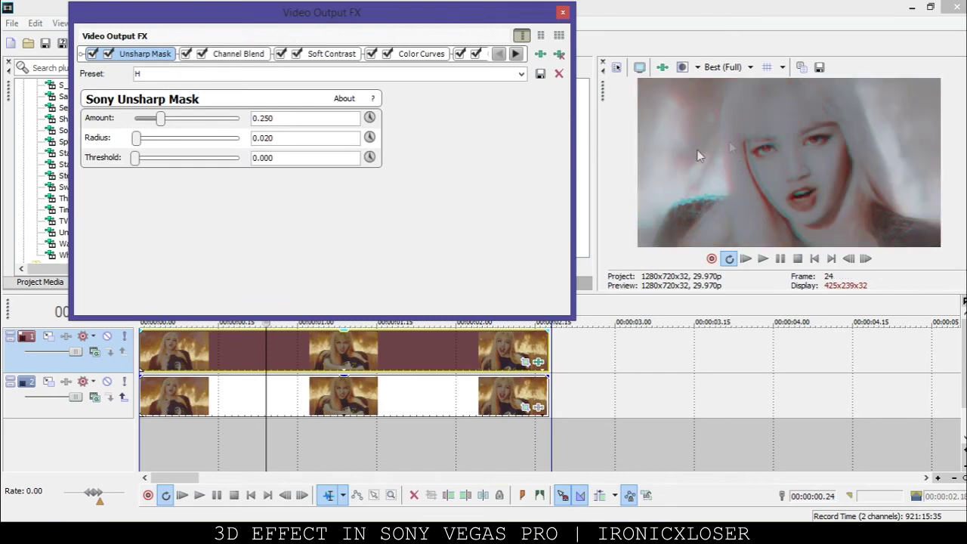
click(562, 12)
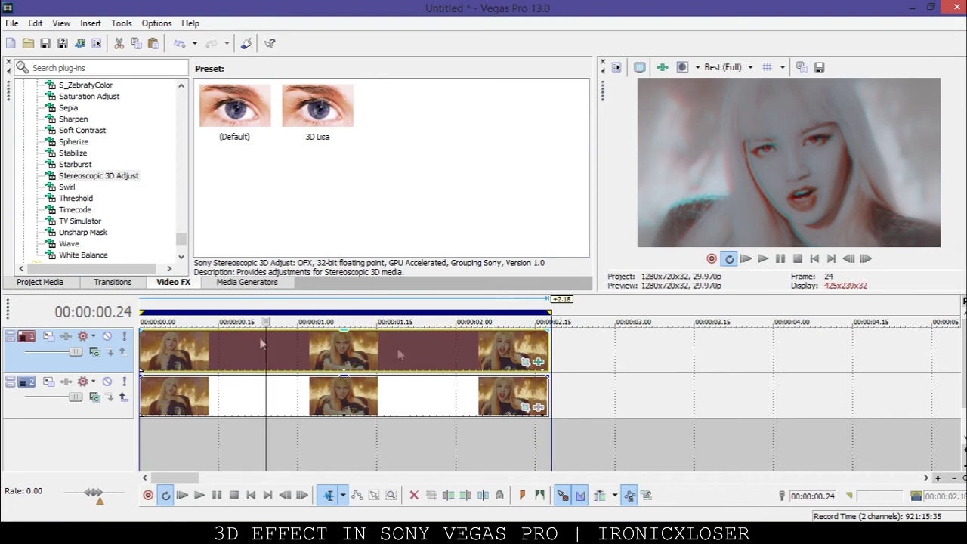
Step: Fade out the top clip over its last 00:00:00.18 and fade it in over 00:00:00.17
drag(545, 331, 456, 385)
drag(142, 324, 236, 353)
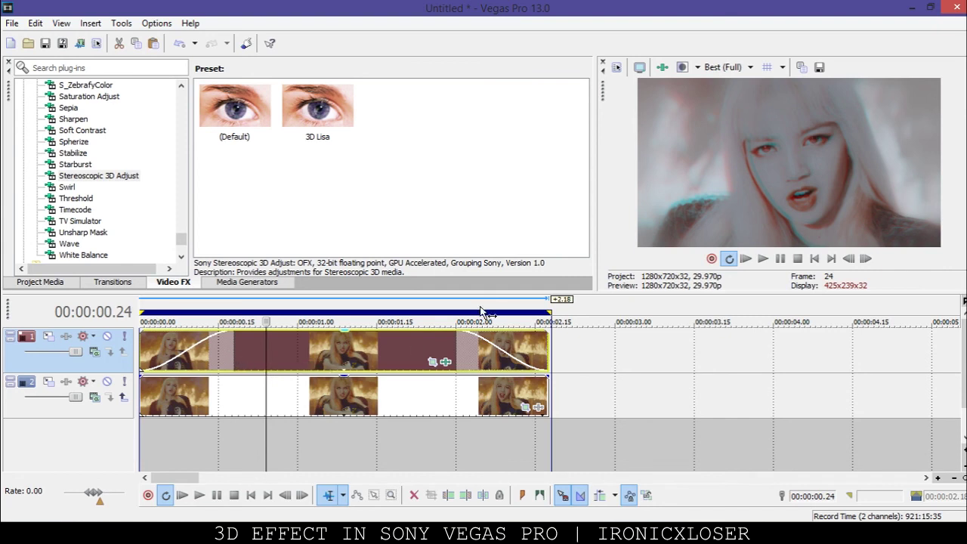